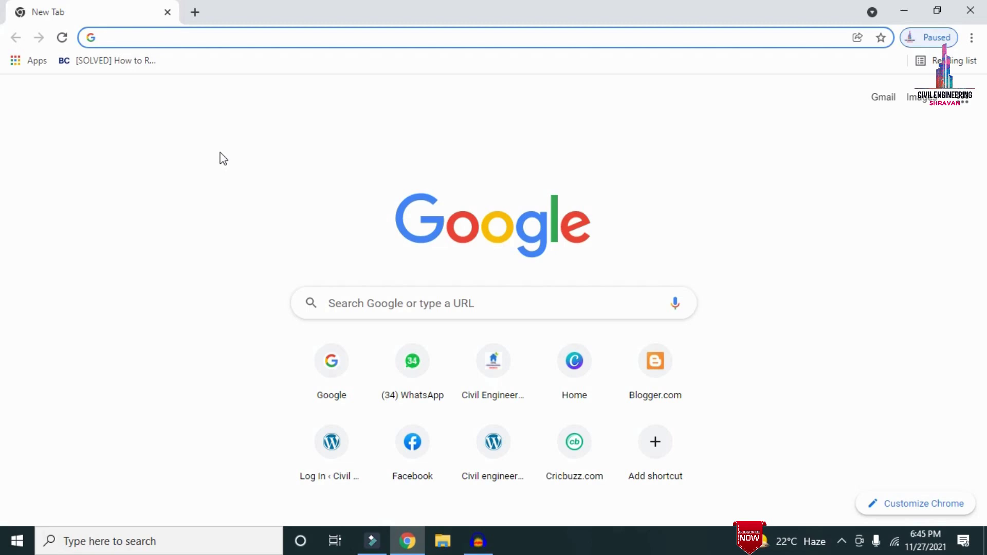
text(http://civilbasics123.com/)
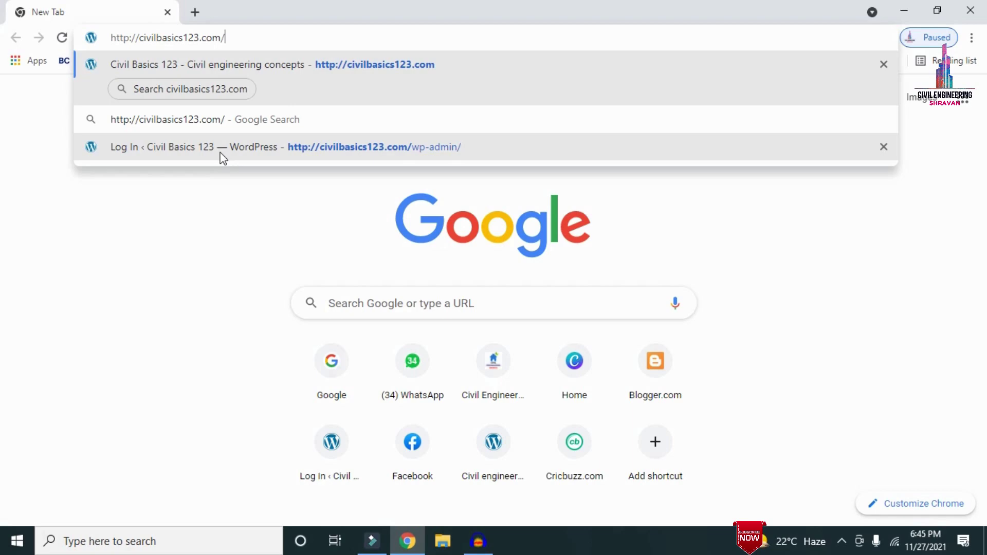
key(Return)
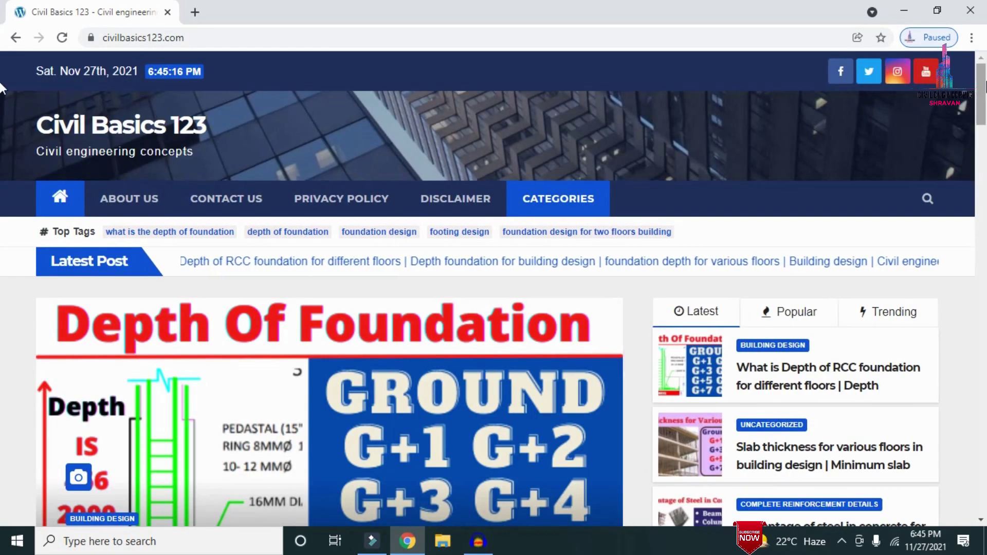
Step: Scroll through the Civil Basics 123 homepage posts on foundations and slab thickness
scroll(1, 102, down, 7)
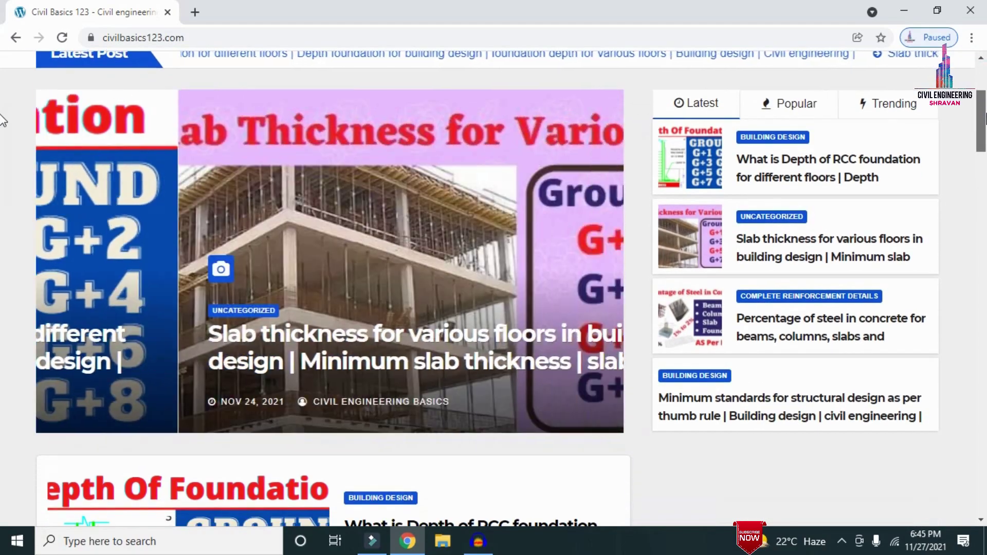
scroll(2, 137, down, 4)
scroll(1, 102, up, 11)
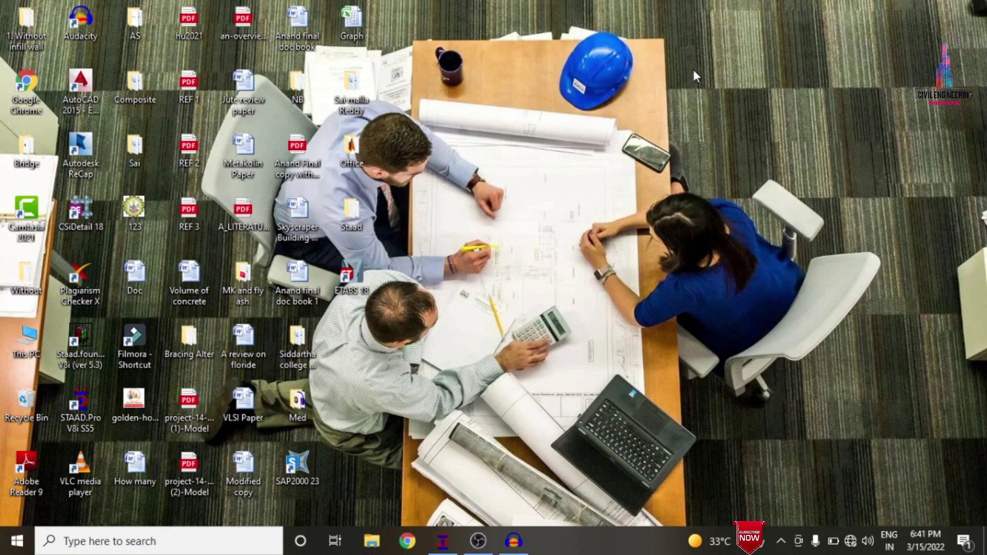
Step: Render model 12.std as a maximized shaded 3-D view, orbit it, then close it
click(450, 536)
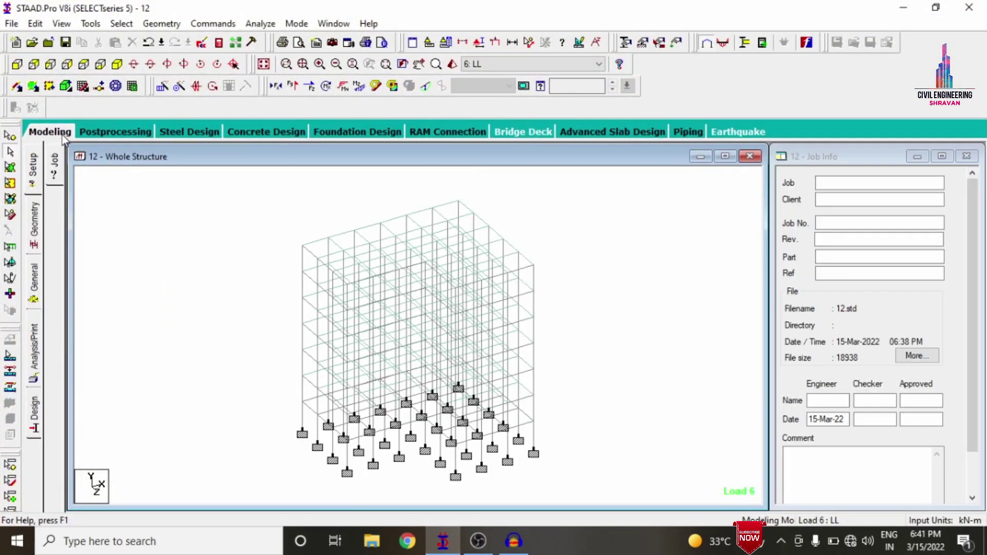
click(453, 64)
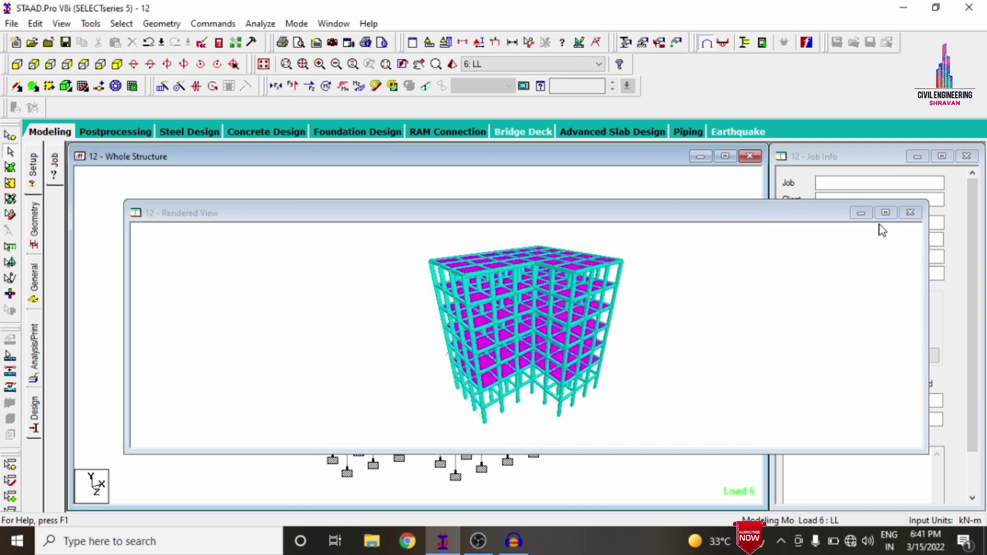
click(885, 212)
drag(641, 258, 606, 383)
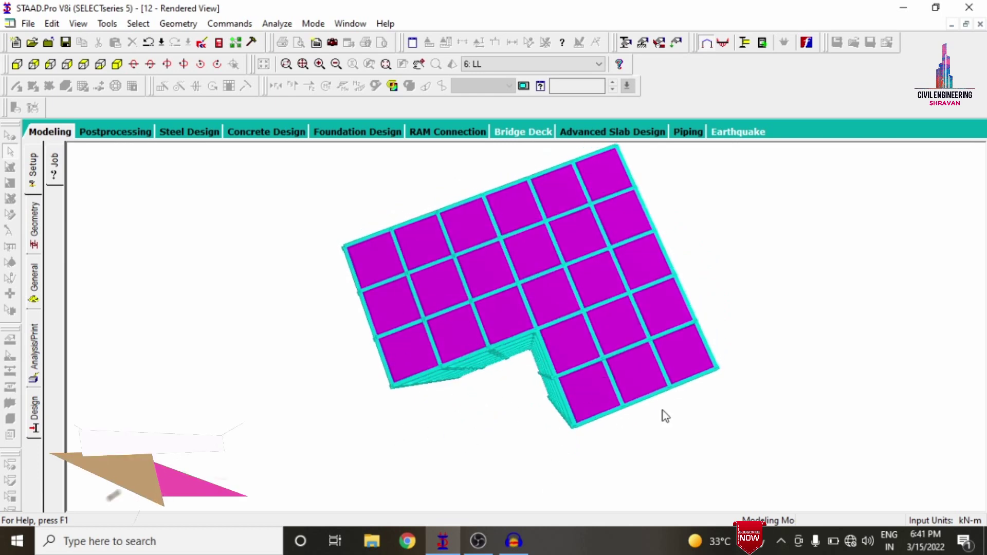
drag(659, 411, 738, 264)
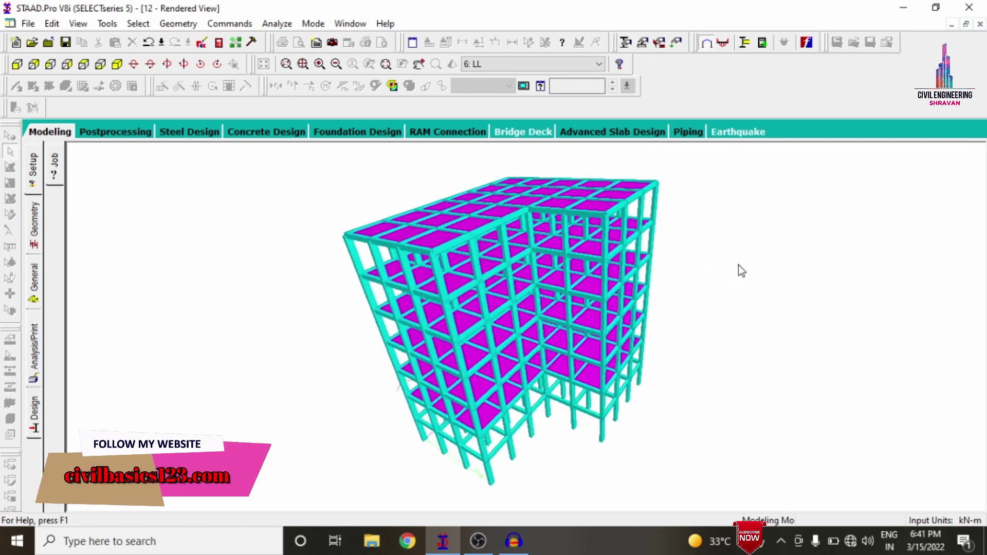
click(61, 135)
Step: Highlight the Rect 0.46x0.23 columns and 0.35x0.23 beams, and check the 0.15 m plate thickness
click(39, 248)
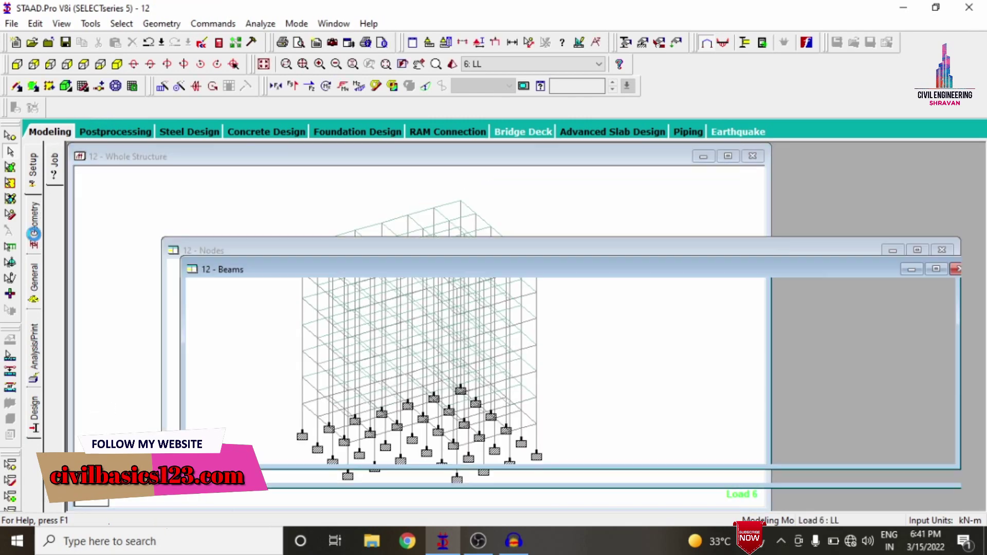
click(34, 280)
click(58, 176)
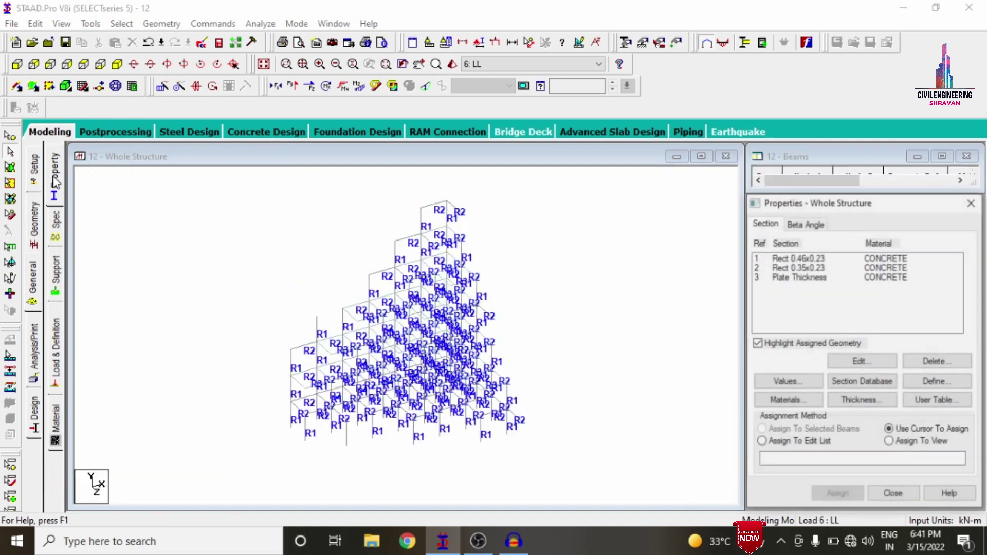
click(796, 258)
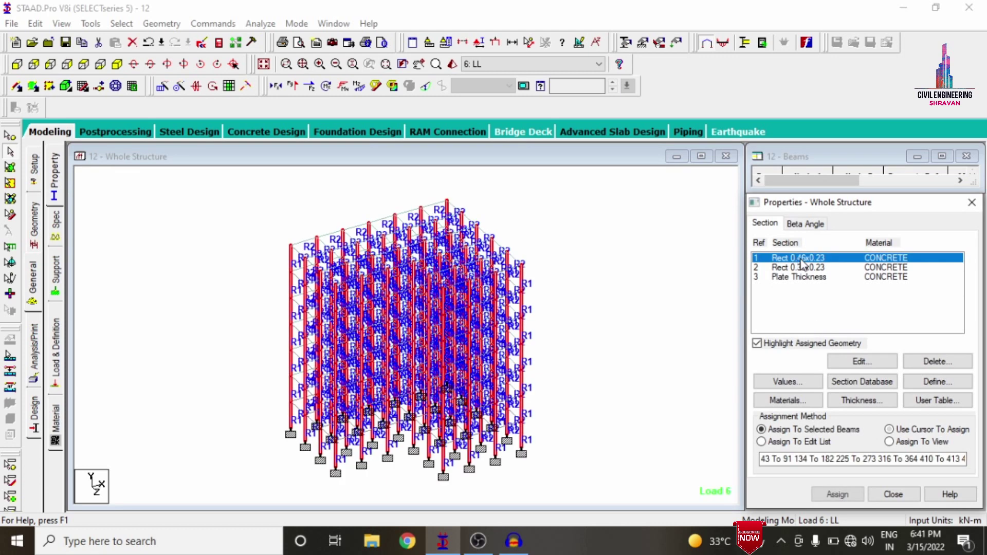
click(841, 267)
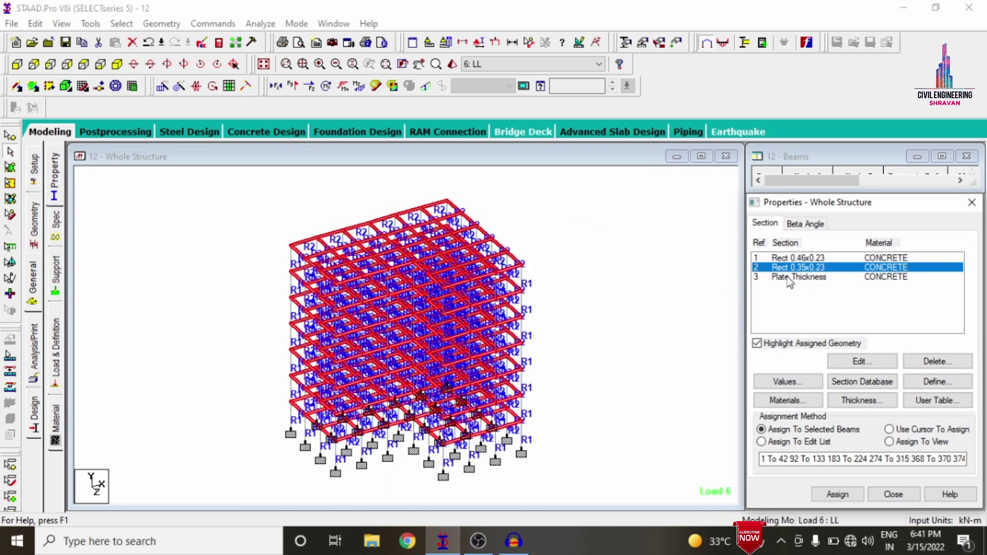
click(792, 278)
click(869, 361)
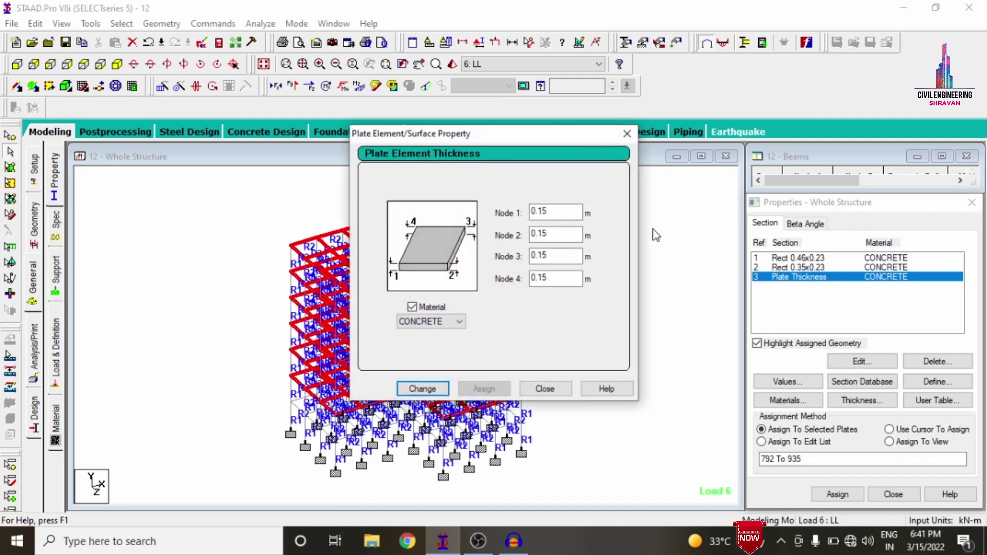
click(627, 133)
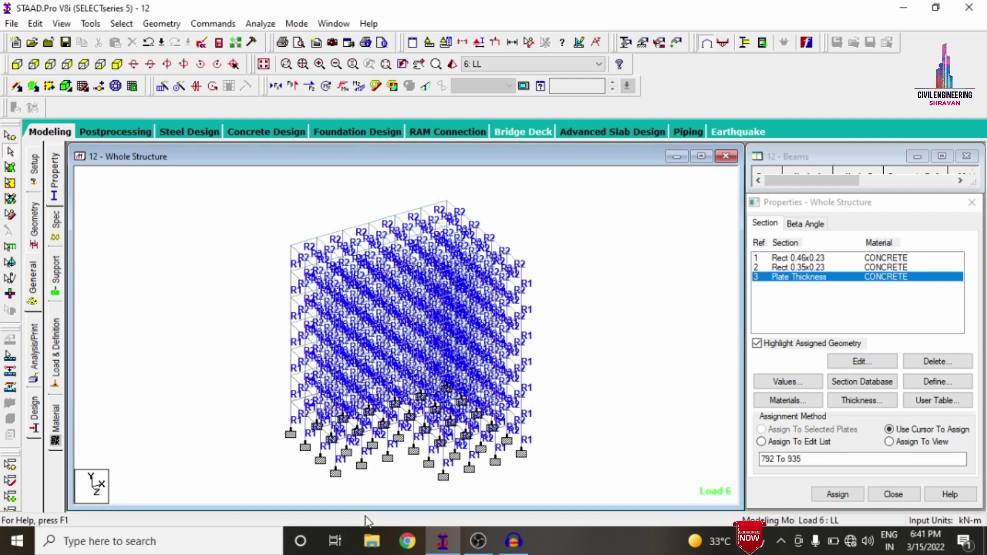
Step: Expand the IS 1893-2002 seismic definition (ZONE 0.36, RF 5, I 1) and the load case list
click(56, 342)
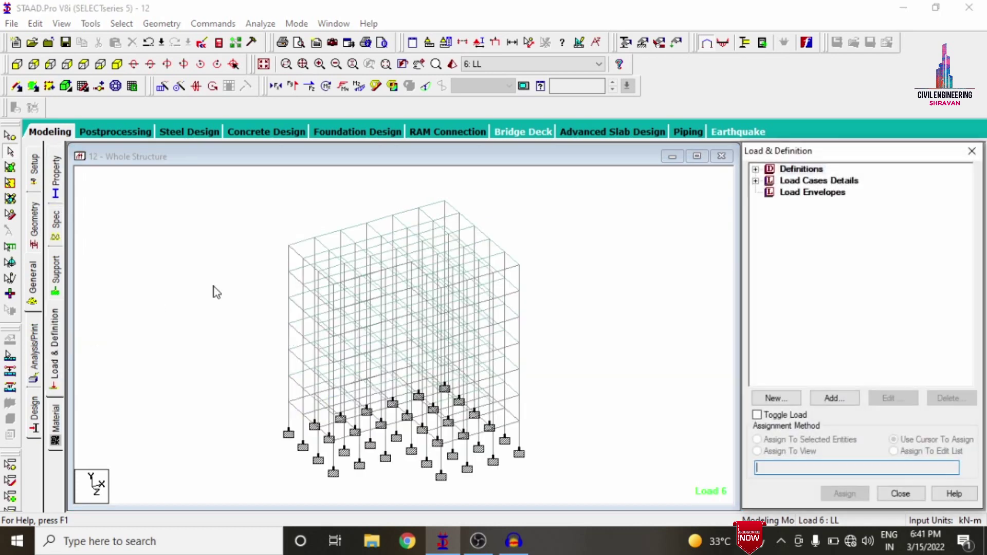
click(755, 169)
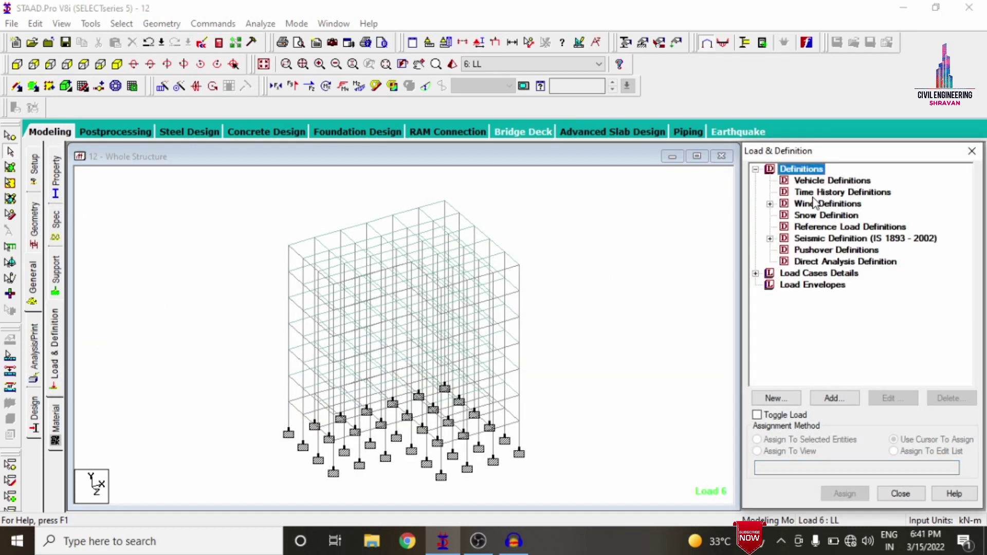
click(769, 238)
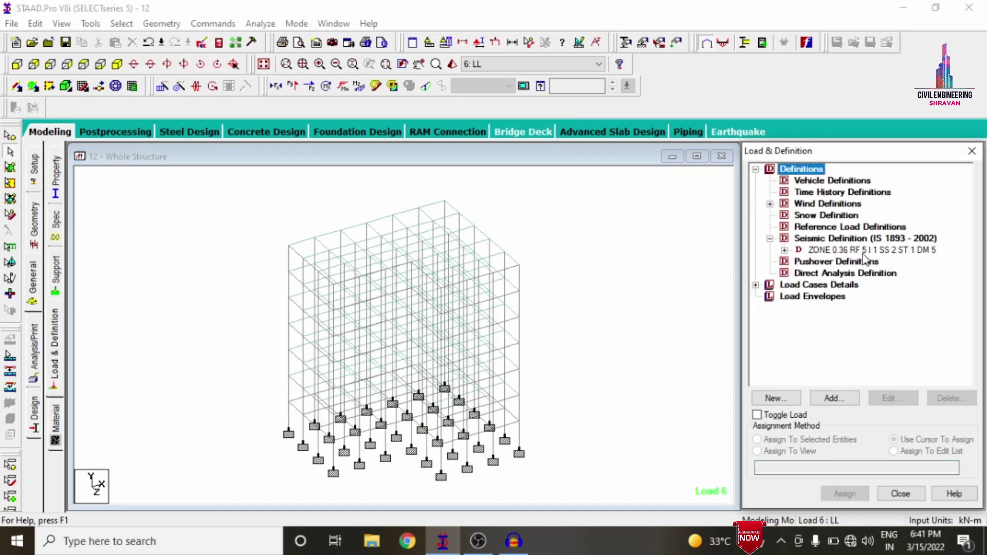
click(843, 251)
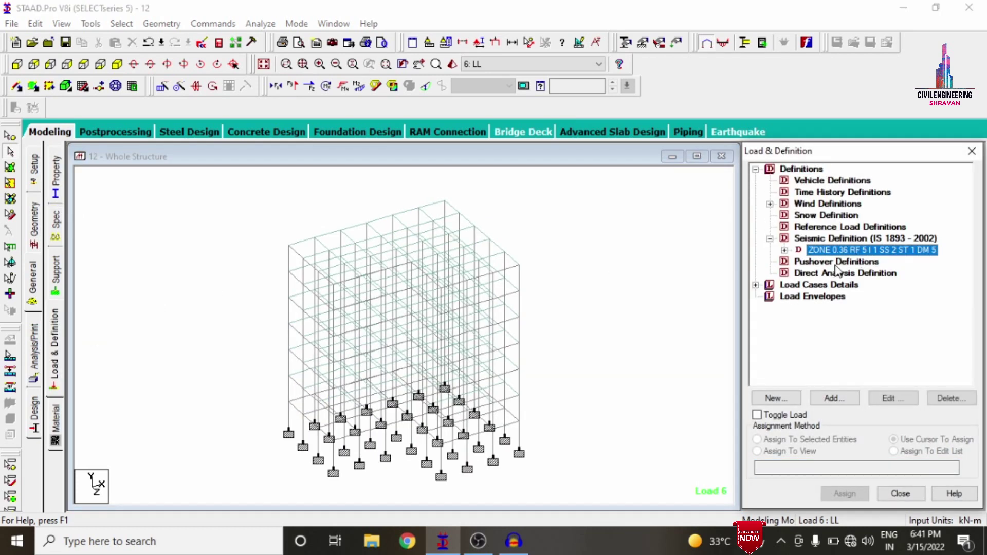
click(756, 285)
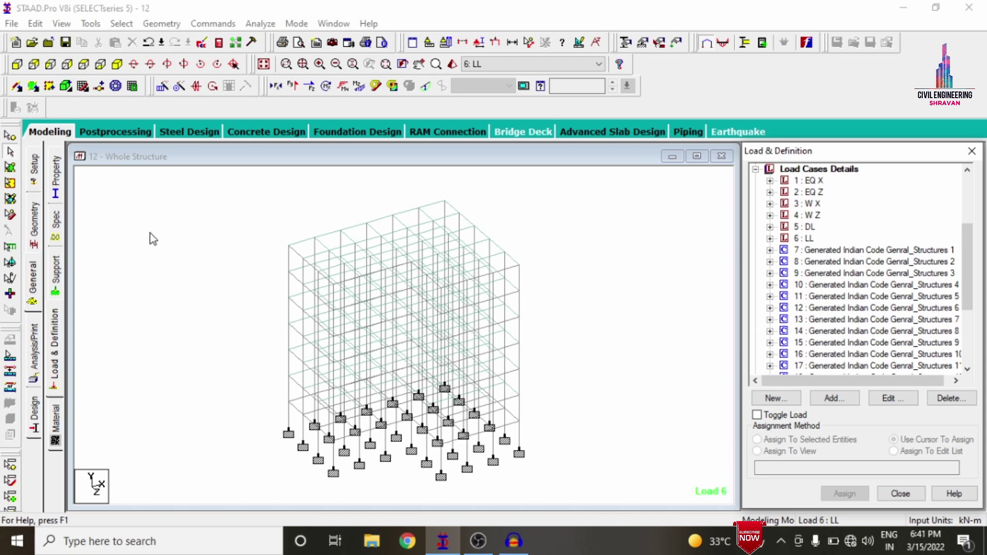
Step: Save the model and run the analysis, which finishes with 0 errors and 3 warnings
click(33, 349)
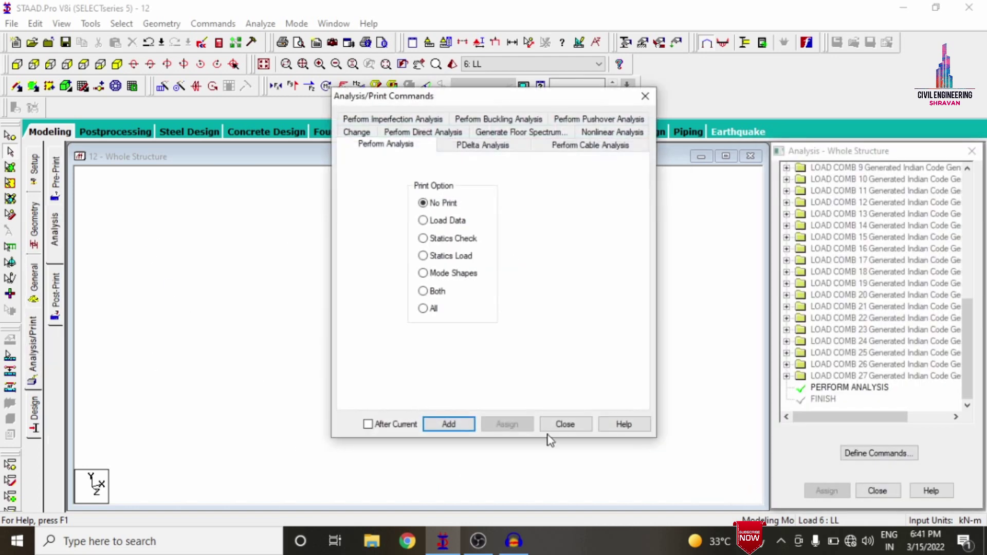
click(565, 425)
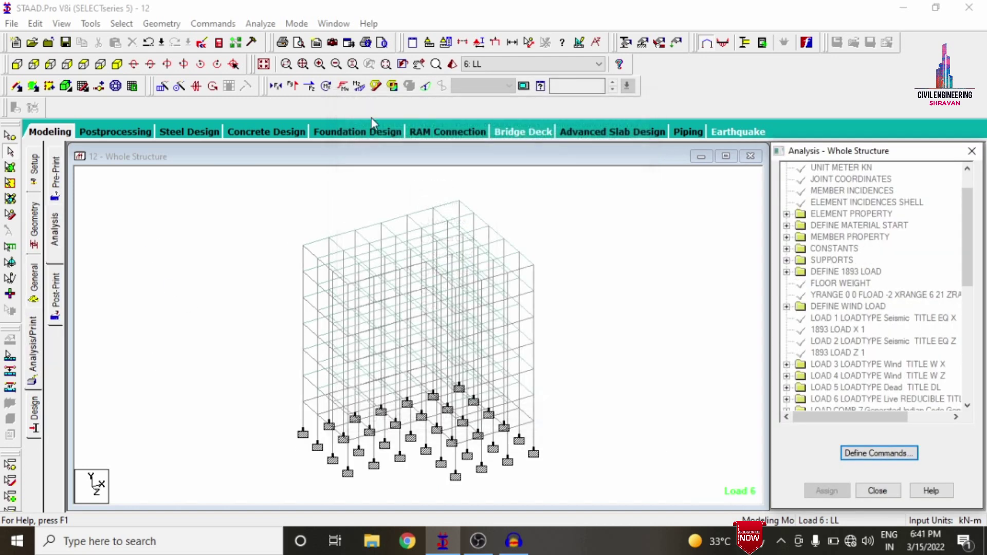
click(260, 23)
click(286, 40)
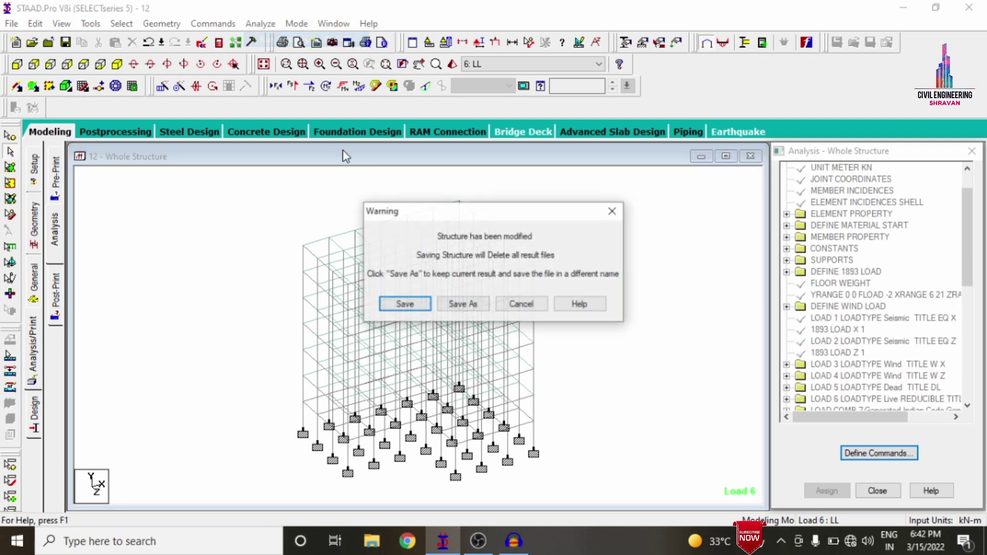
click(406, 304)
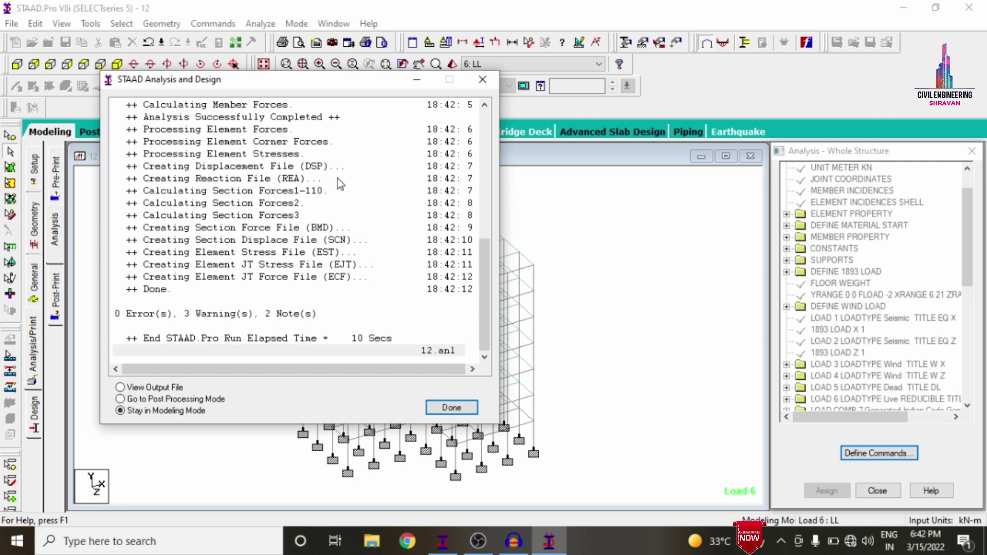
Step: Enter post-processing and display the enlarged displaced shape for load case 5: DL
click(188, 400)
click(452, 408)
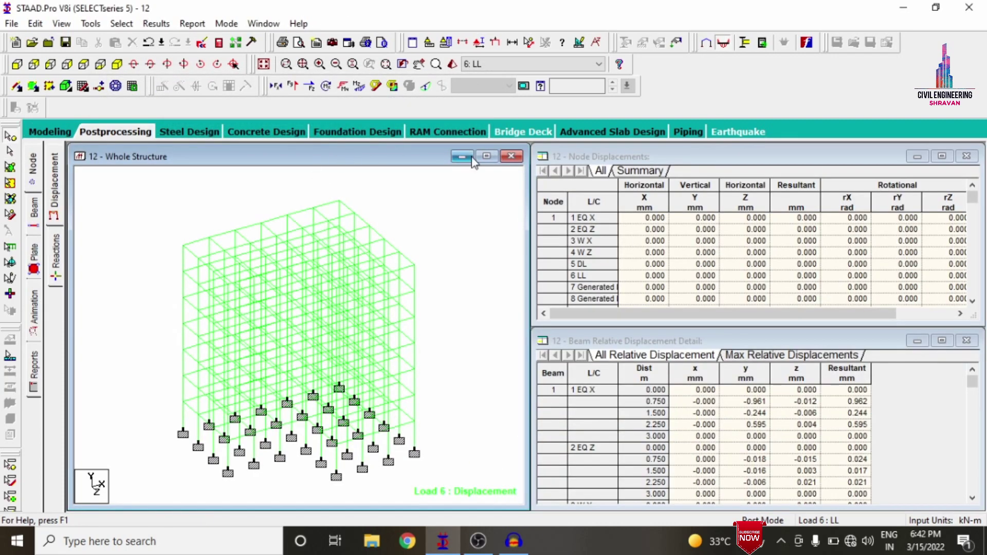
click(486, 156)
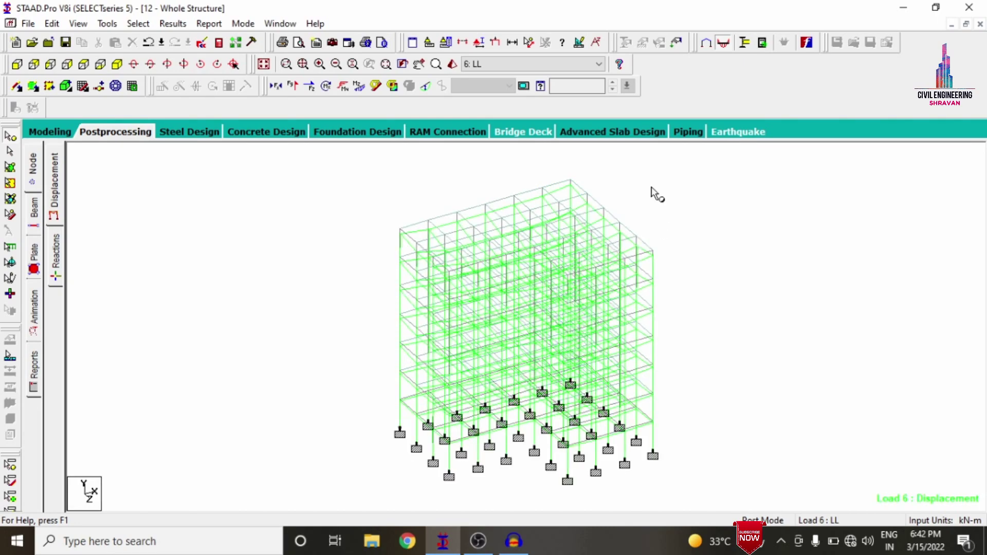
click(552, 65)
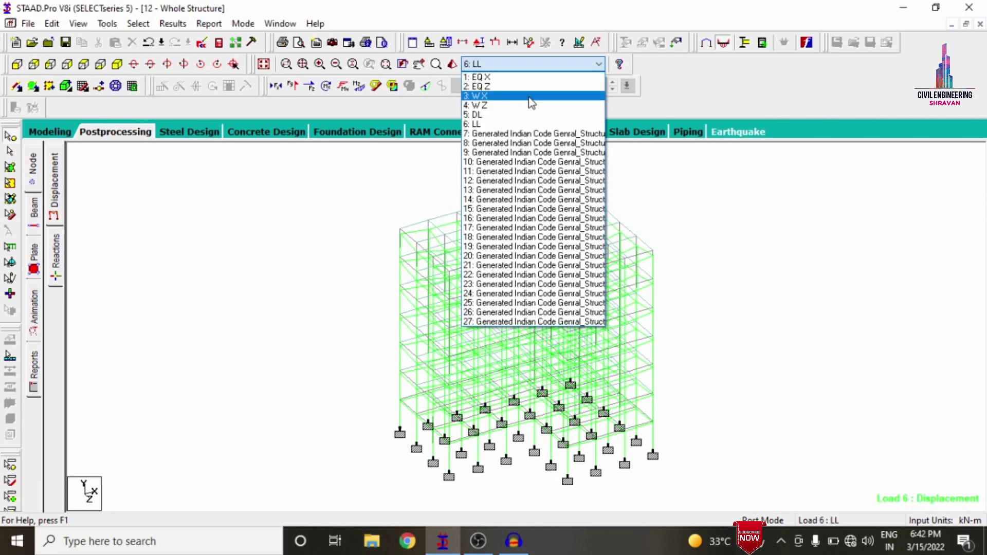
click(514, 115)
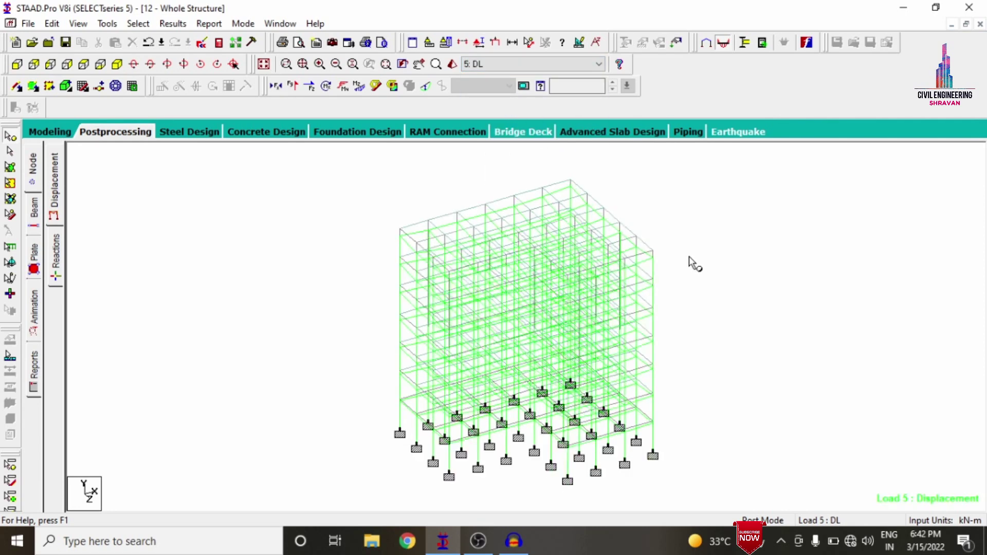
Step: In isometric view, show displacements for load cases 1: EQ X, 2: EQ Z, 3: WX and 4: WZ
click(17, 64)
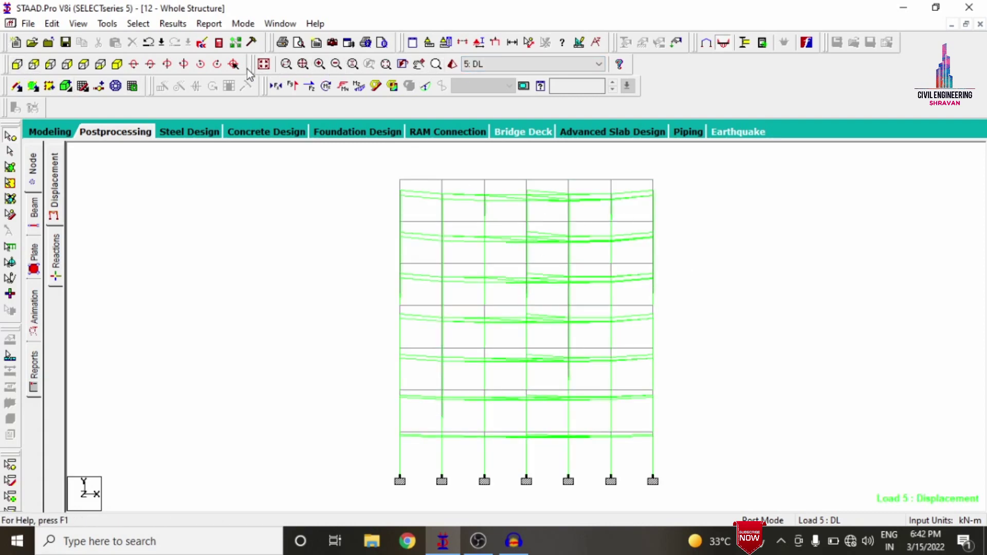
click(100, 64)
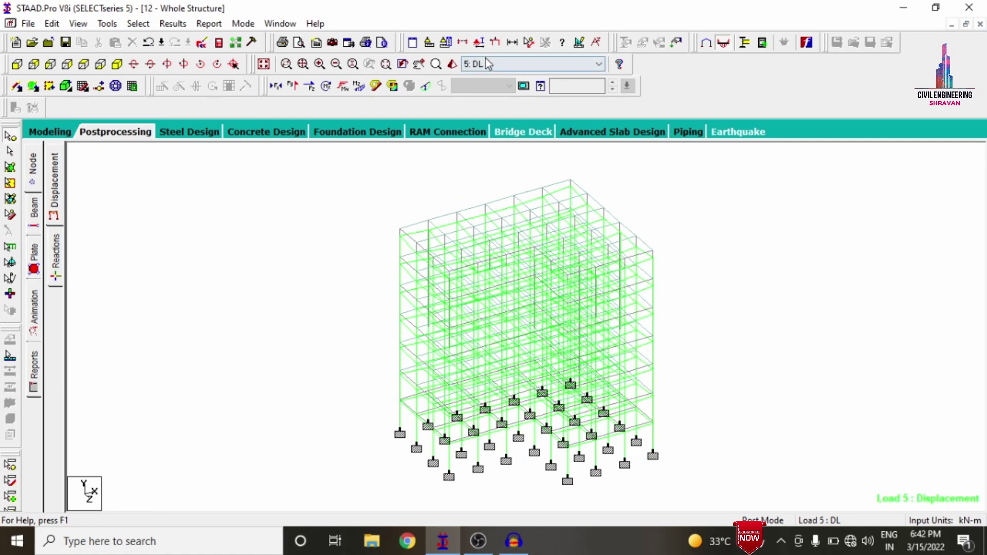
click(487, 61)
click(494, 78)
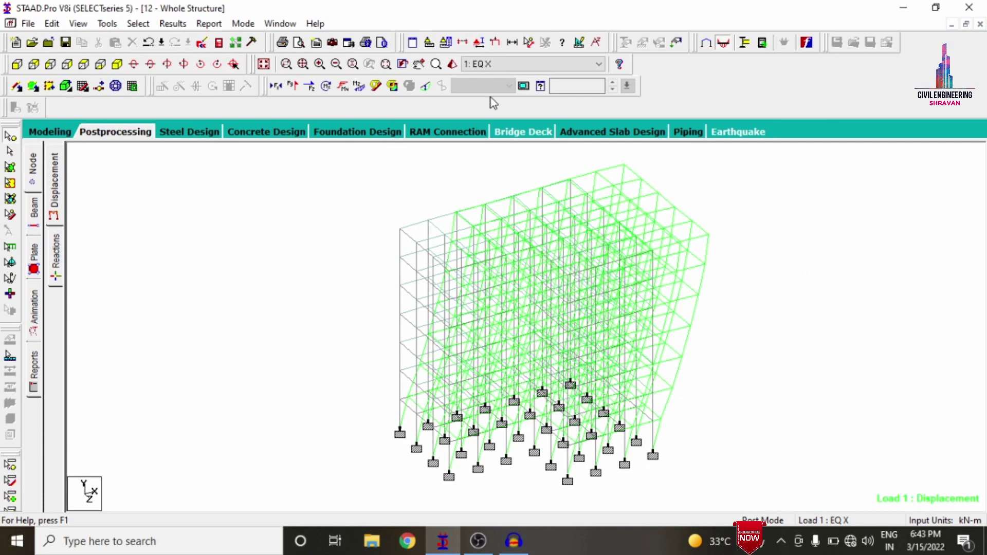
click(485, 67)
click(478, 86)
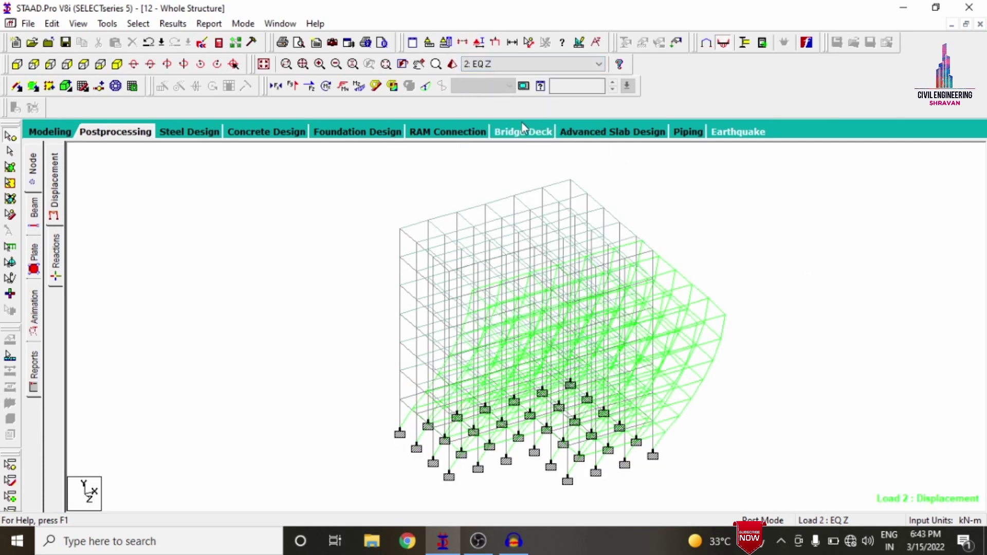
click(478, 64)
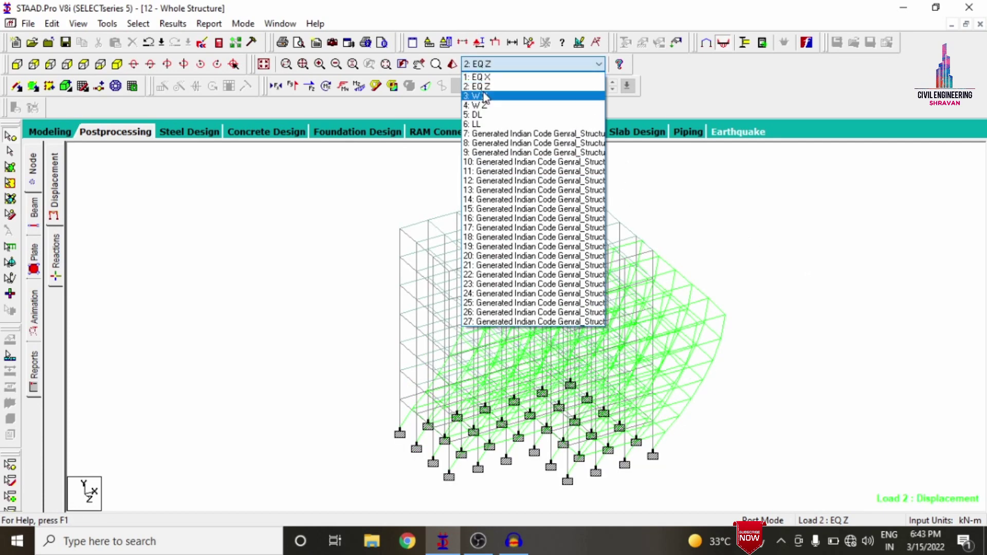
click(486, 96)
click(509, 64)
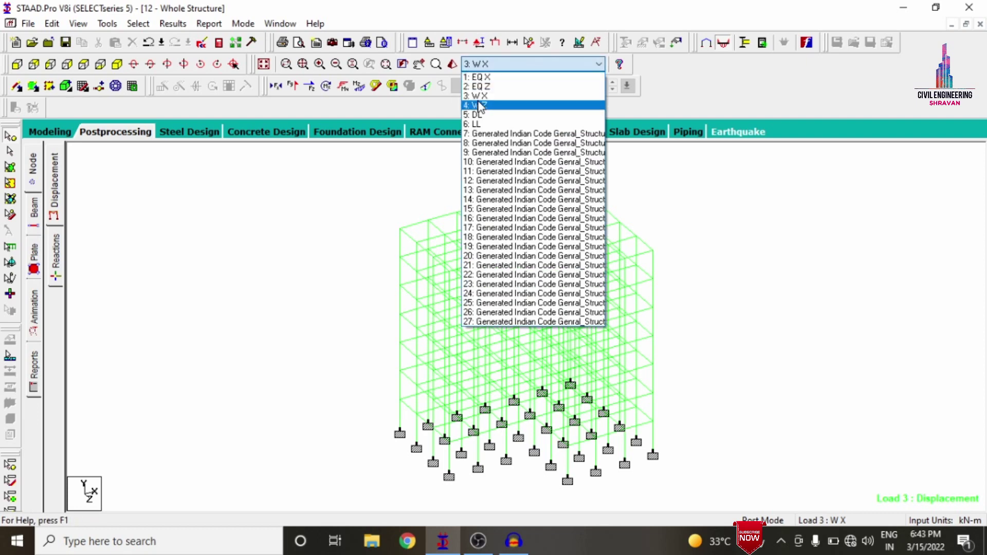
click(482, 106)
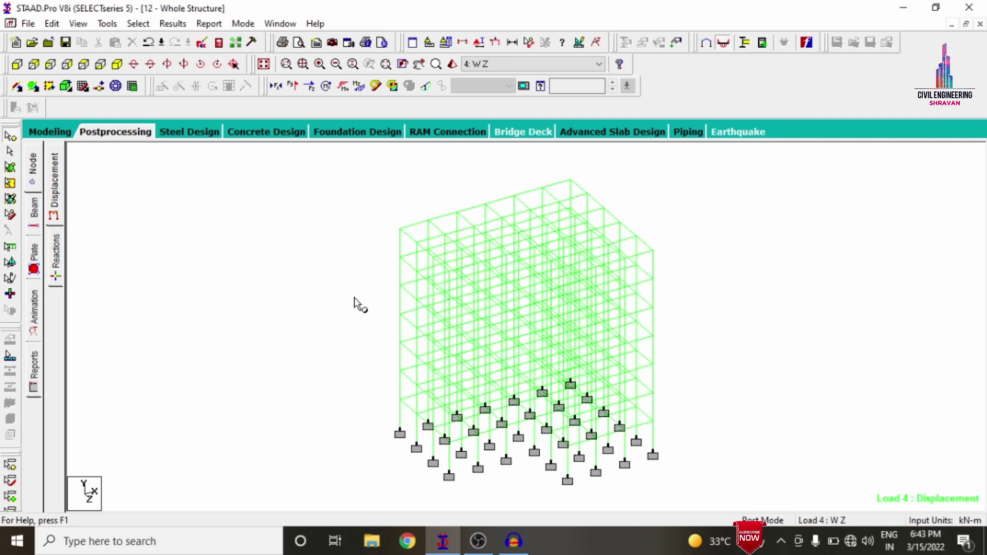
Step: Plot Max Absolute plate stress contours for load 5: DL, then return to Modeling's Design page
click(34, 267)
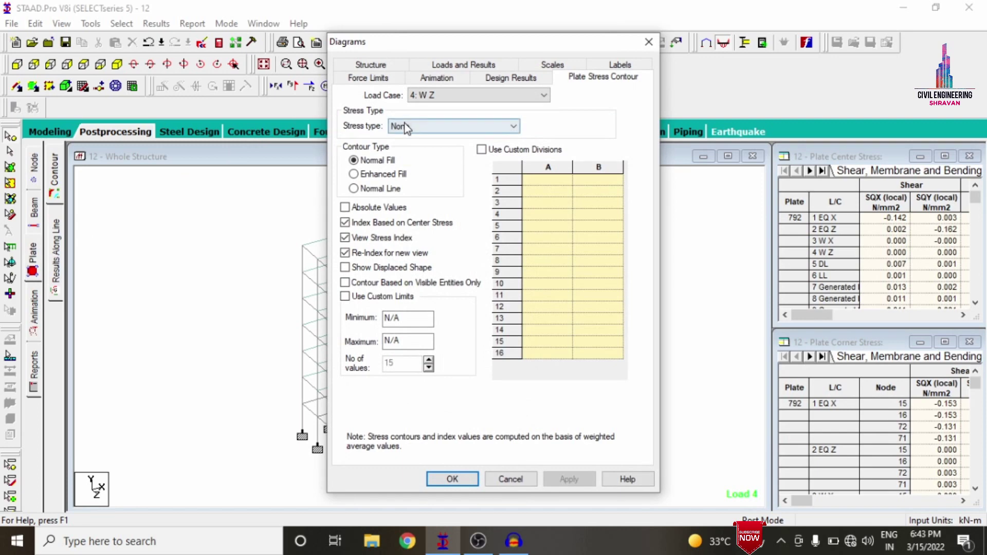
click(400, 126)
click(406, 149)
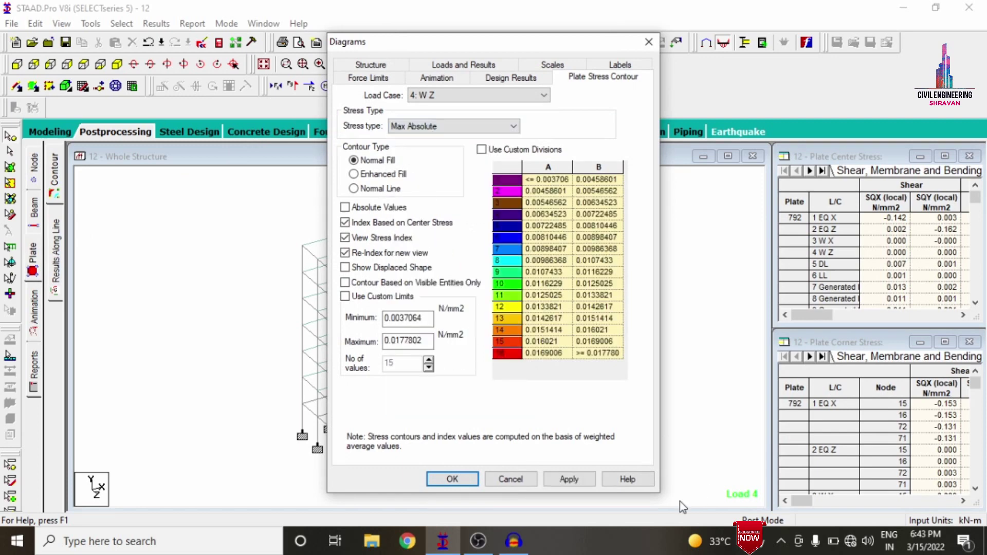
click(565, 483)
click(453, 479)
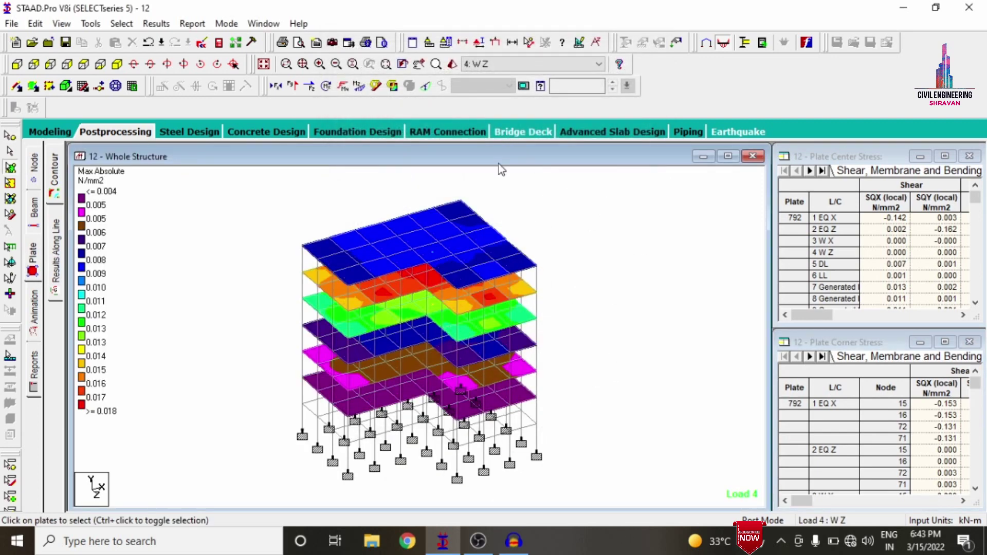
click(493, 64)
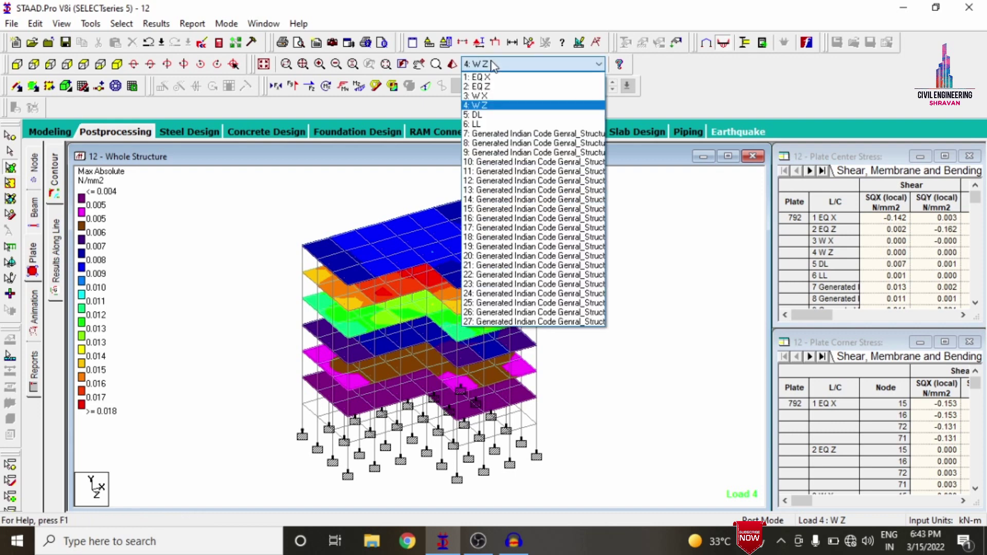
click(481, 115)
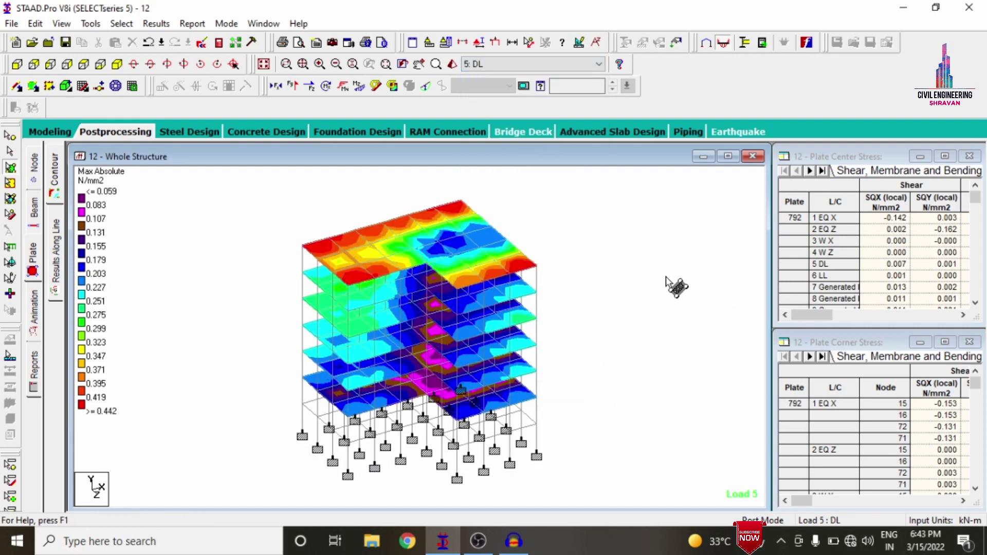
click(52, 136)
click(35, 409)
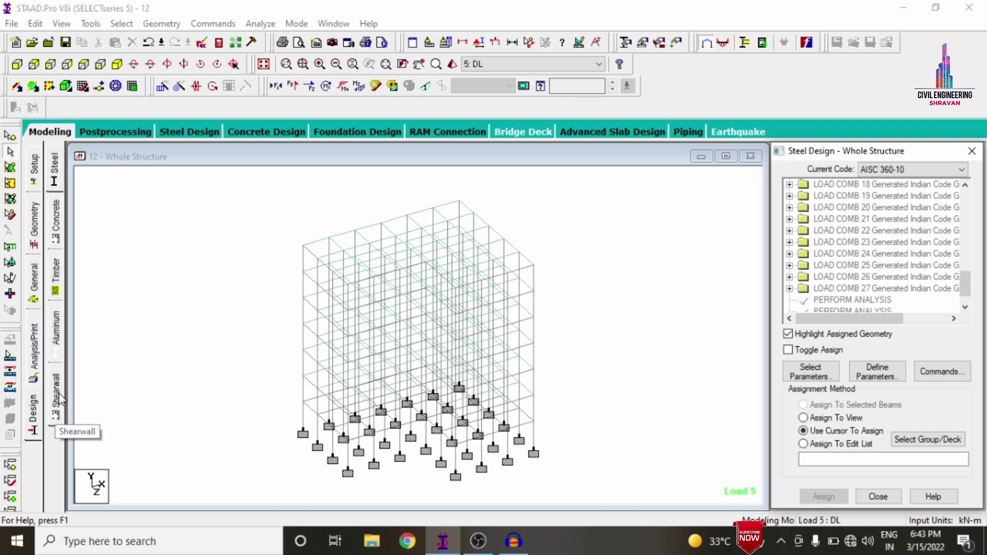
Step: Set the concrete design code to IS456 and select the parameters Fc, Fymain, Fysec, Maxmain and Maxsec
click(55, 228)
click(927, 174)
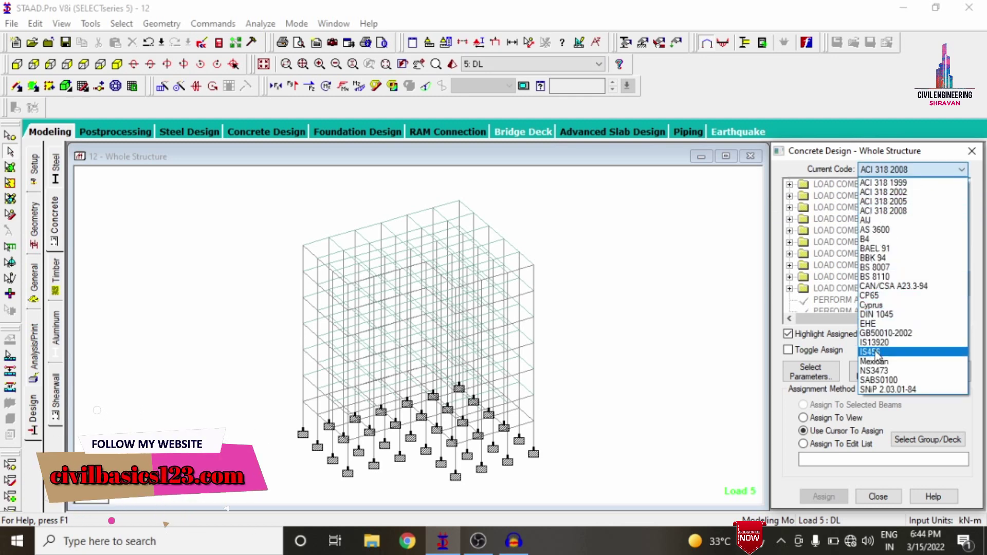
click(877, 353)
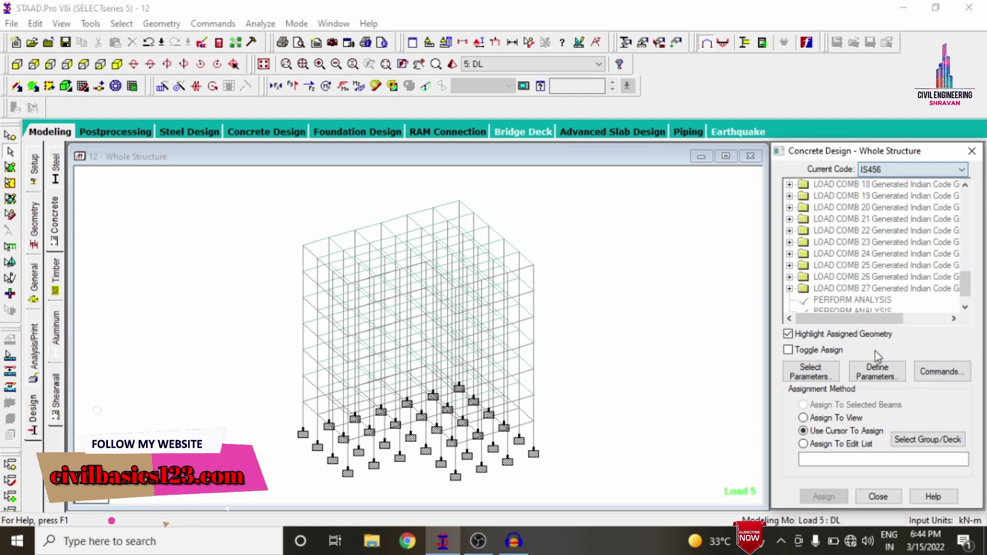
click(812, 371)
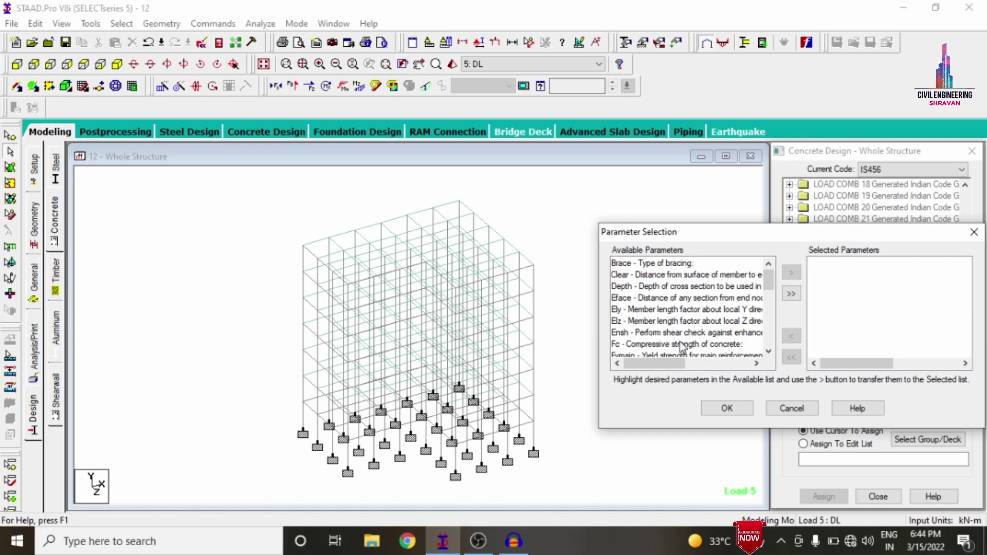
double_click(681, 344)
double_click(683, 344)
double_click(682, 344)
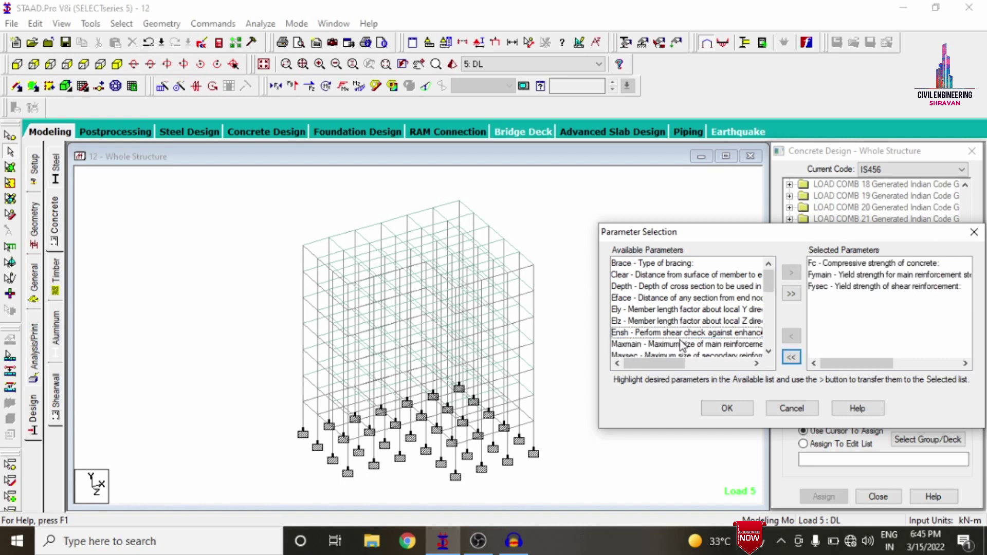
double_click(682, 345)
double_click(681, 345)
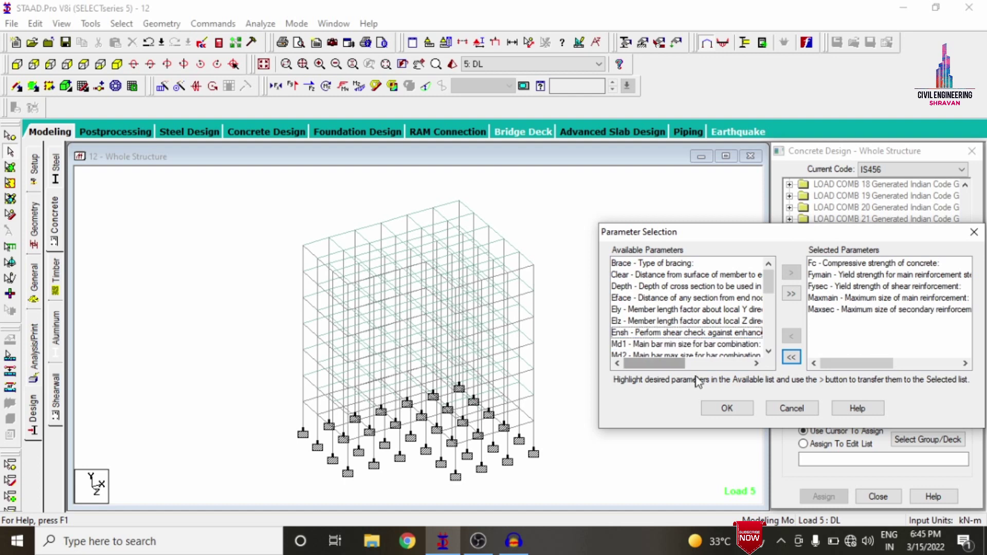
click(714, 409)
Step: Enter FC 30000, FYMAIN 415000 and FYSEC 415000 kN/m2 as parameter values
click(870, 374)
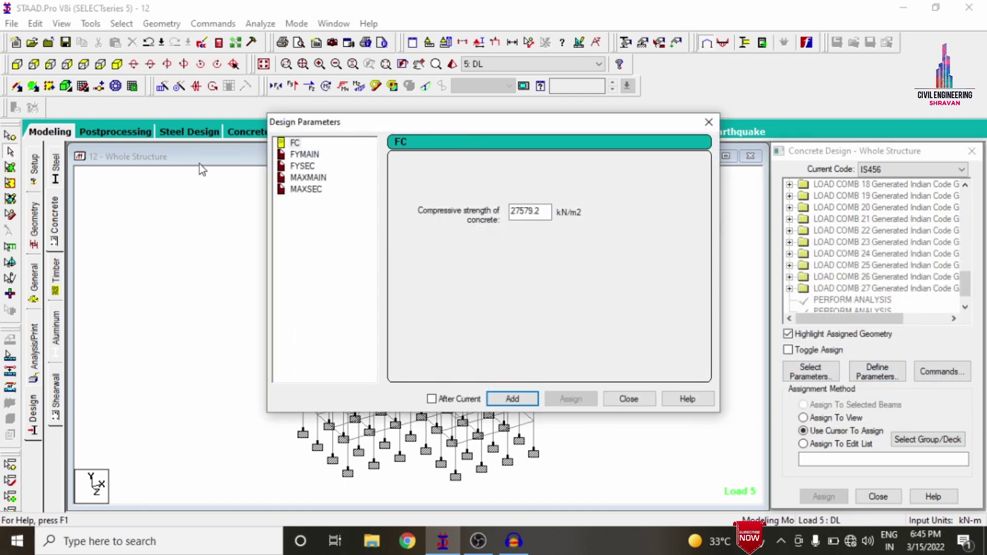
double_click(519, 211)
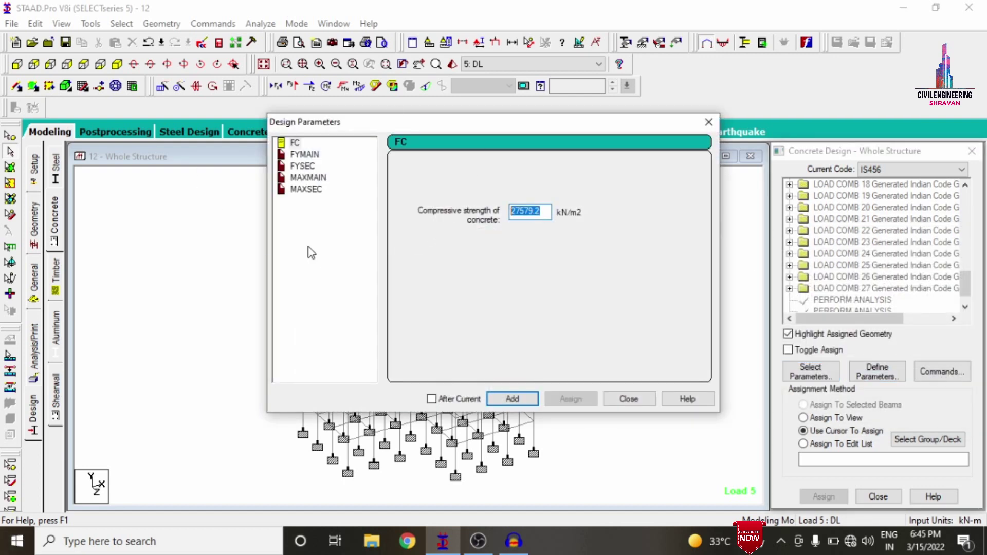
text(30000)
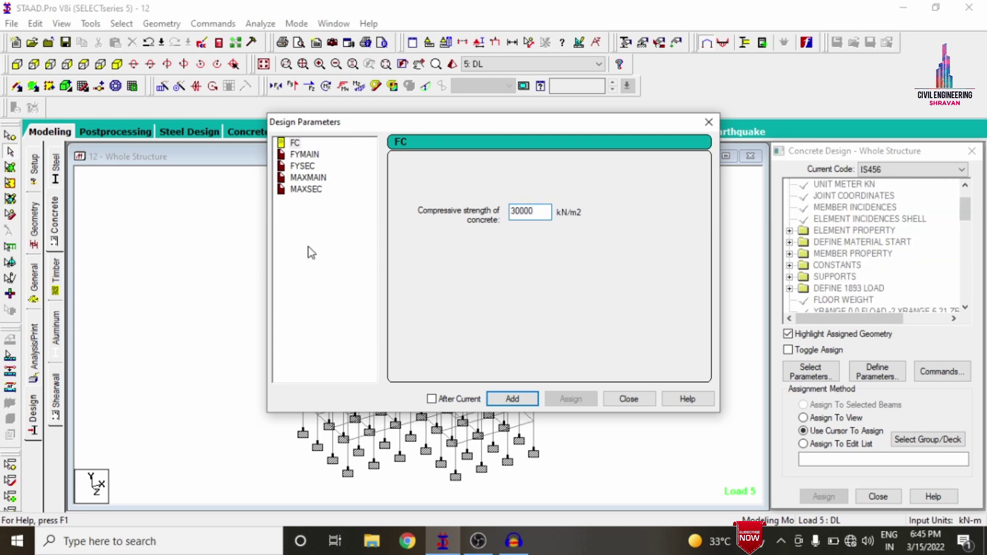
click(305, 154)
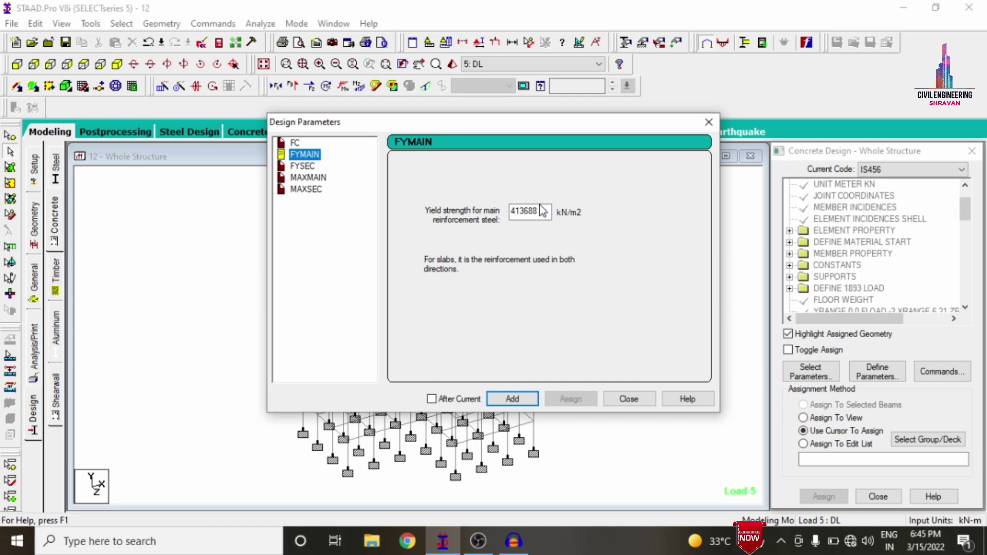
double_click(514, 211)
text(415000)
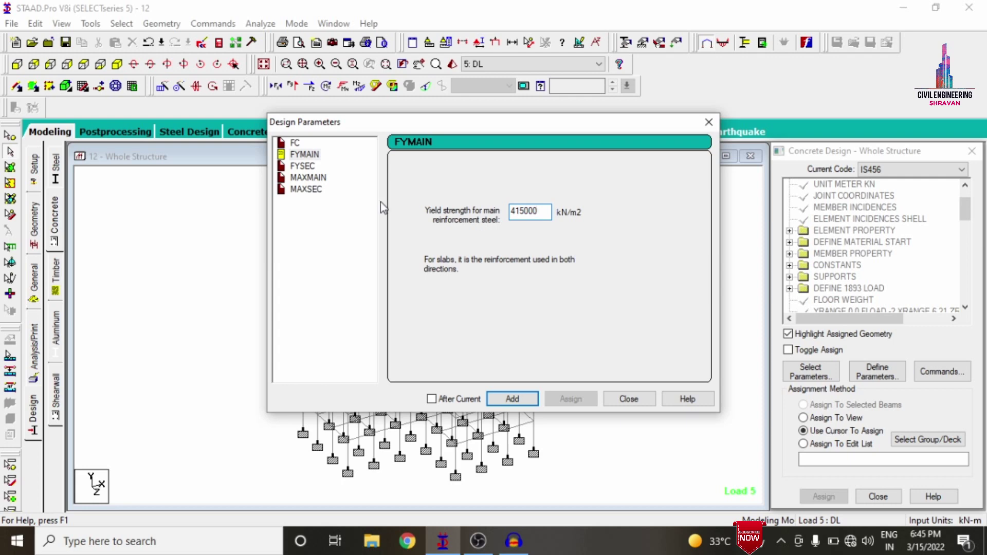
click(315, 170)
key(Tab)
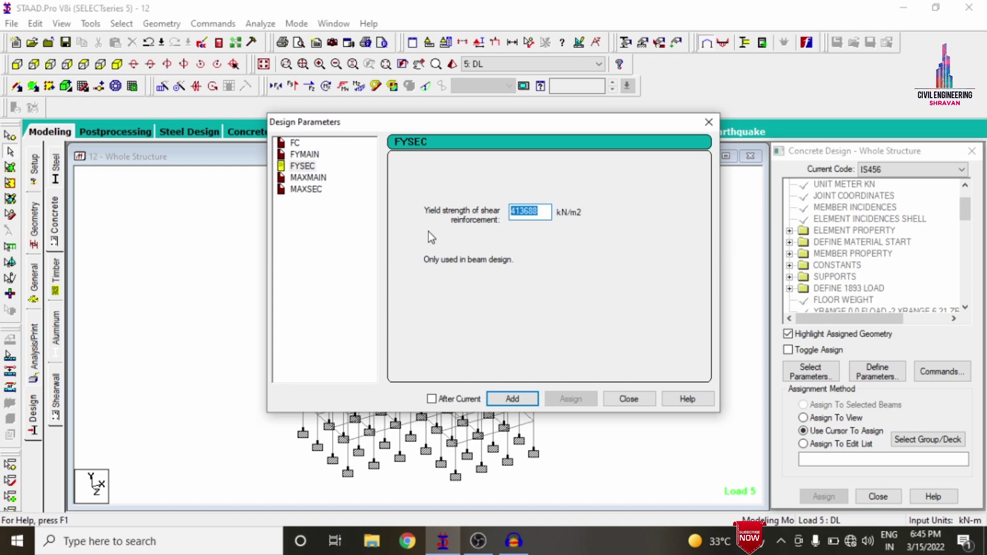
text(415000)
Step: Define MAXMAIN 16 mm and MAXSEC 12 mm bar size limits
click(308, 178)
click(401, 229)
click(512, 399)
click(306, 188)
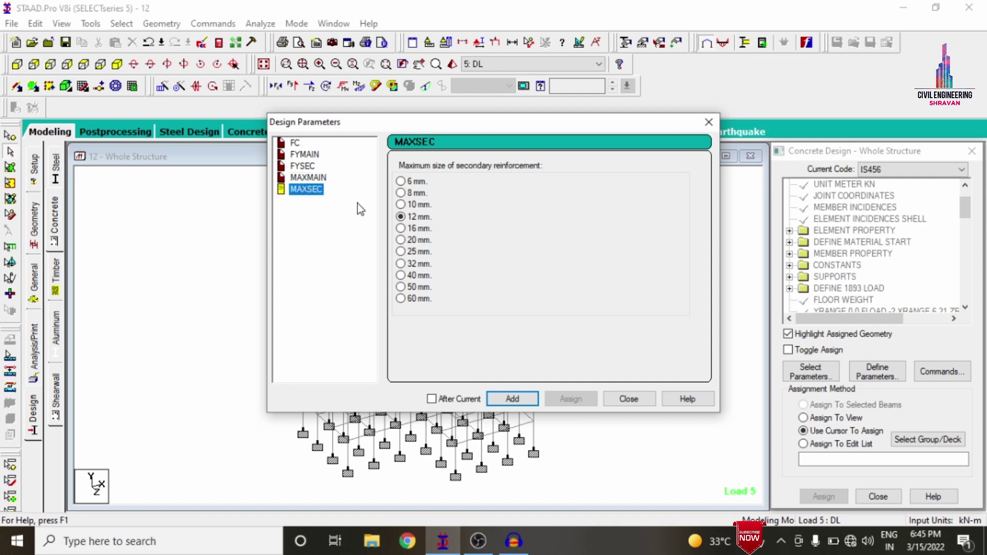
click(512, 401)
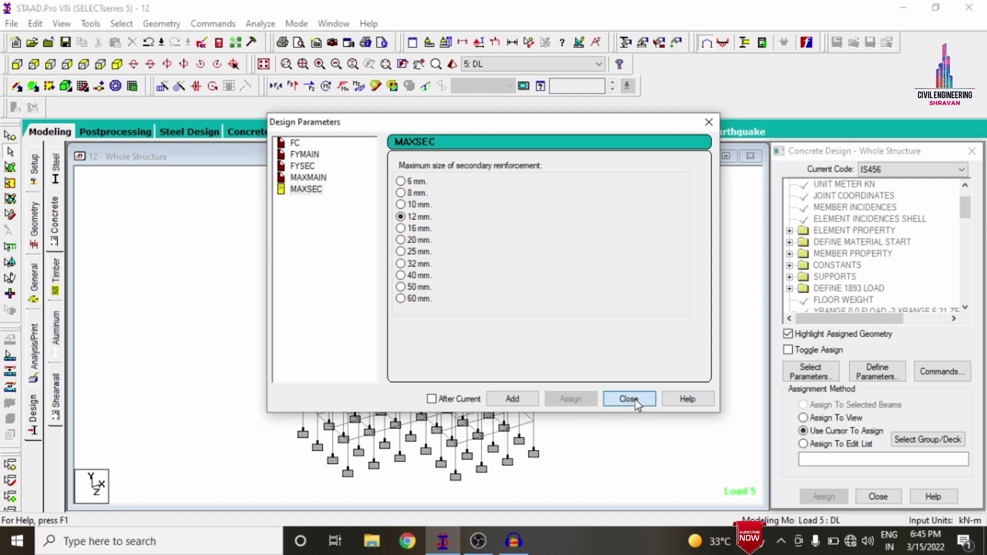
click(634, 400)
Step: Add the DESIGN BEAM, DESIGN COLUMN, DESIGN SLAB/ELEMENT and TAKE OFF design commands
click(946, 375)
click(623, 224)
click(776, 446)
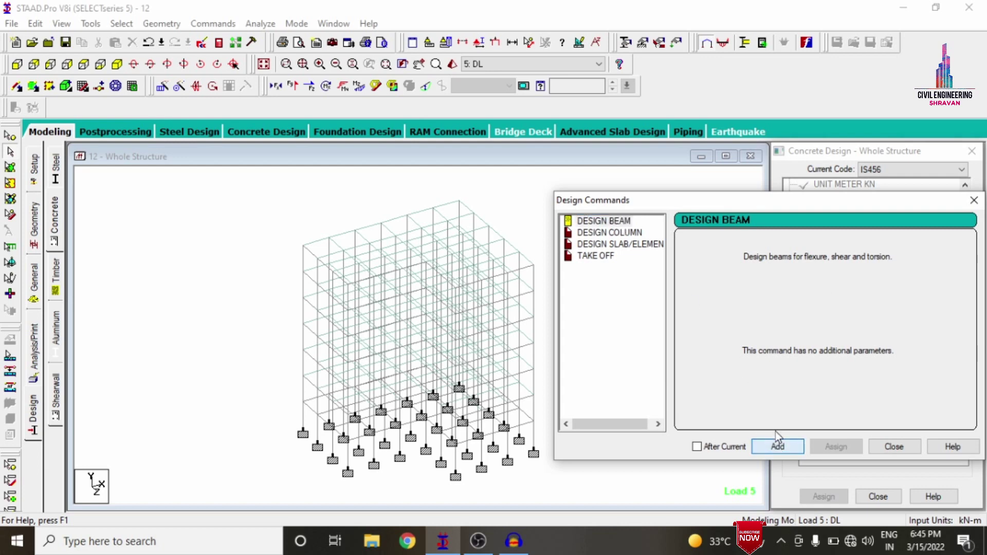
click(616, 234)
click(776, 446)
click(612, 244)
click(777, 446)
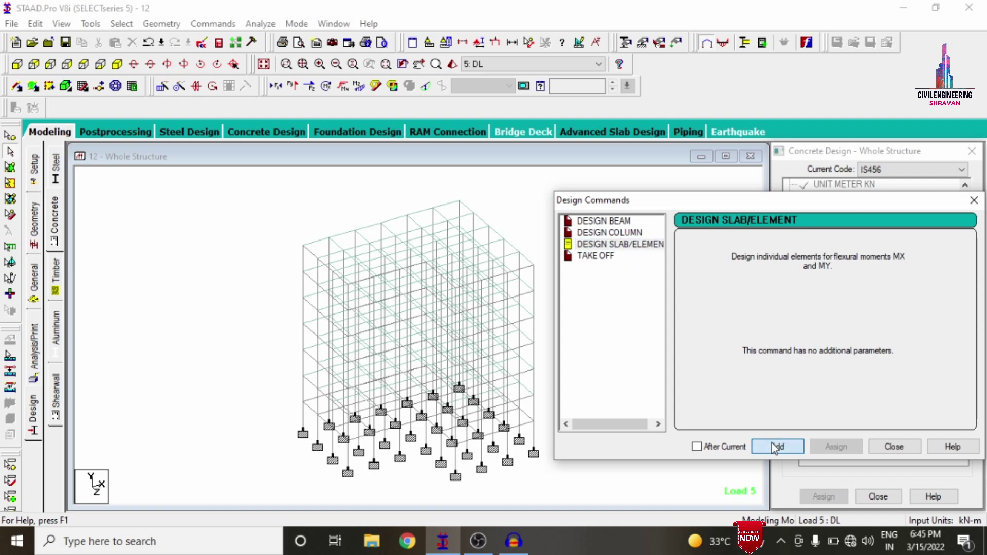
click(597, 256)
click(776, 445)
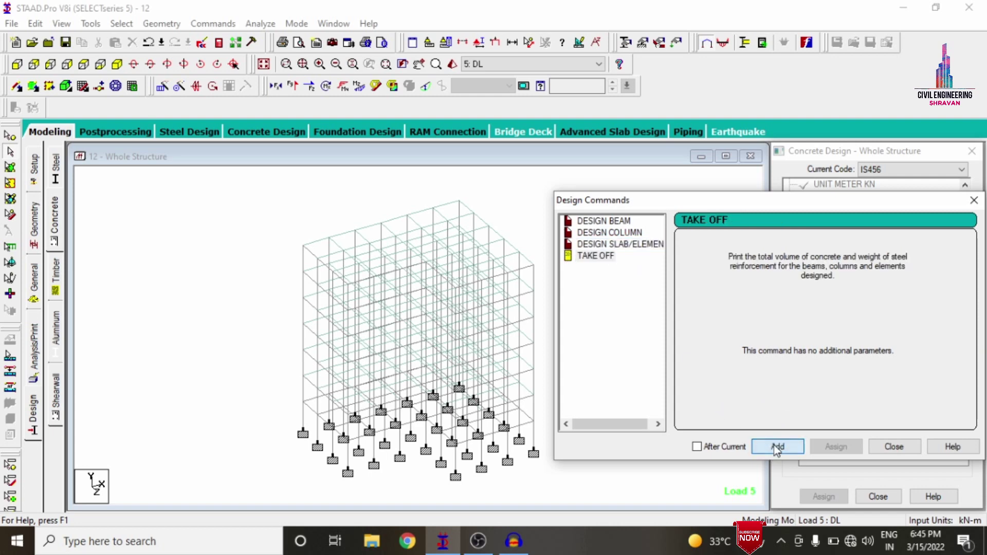
click(893, 446)
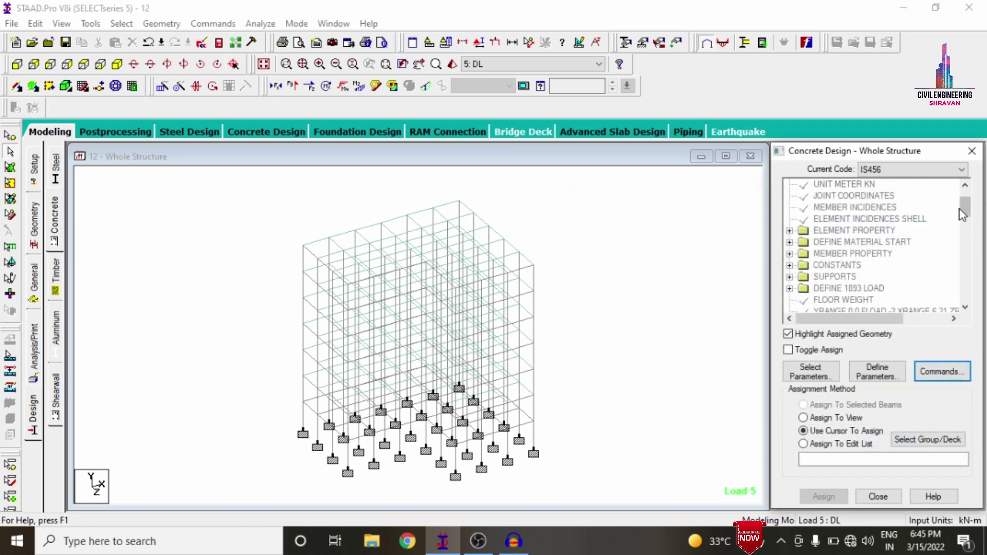
Step: Assign FC 30000 and FYMAIN 415000 to the whole structure in view
drag(966, 208, 966, 289)
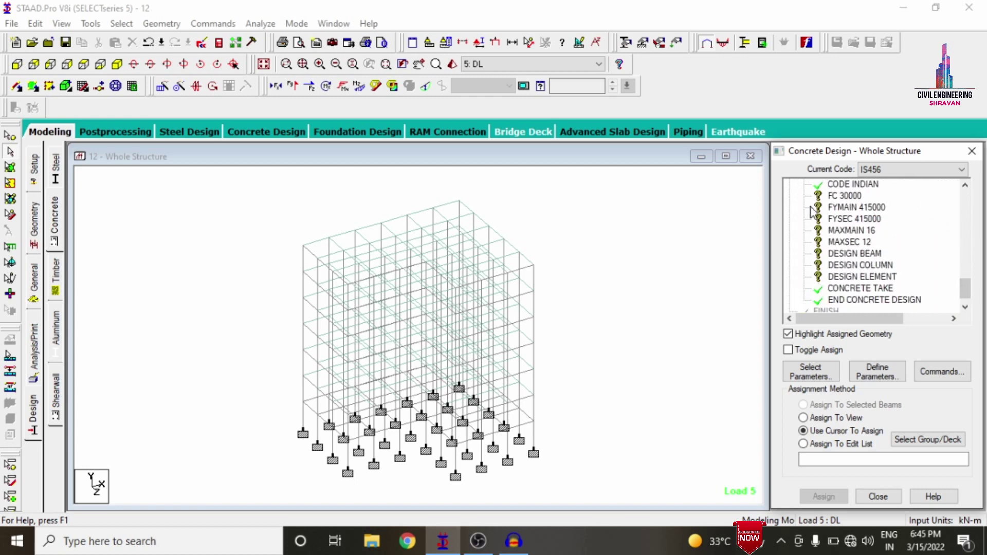
click(844, 196)
click(838, 417)
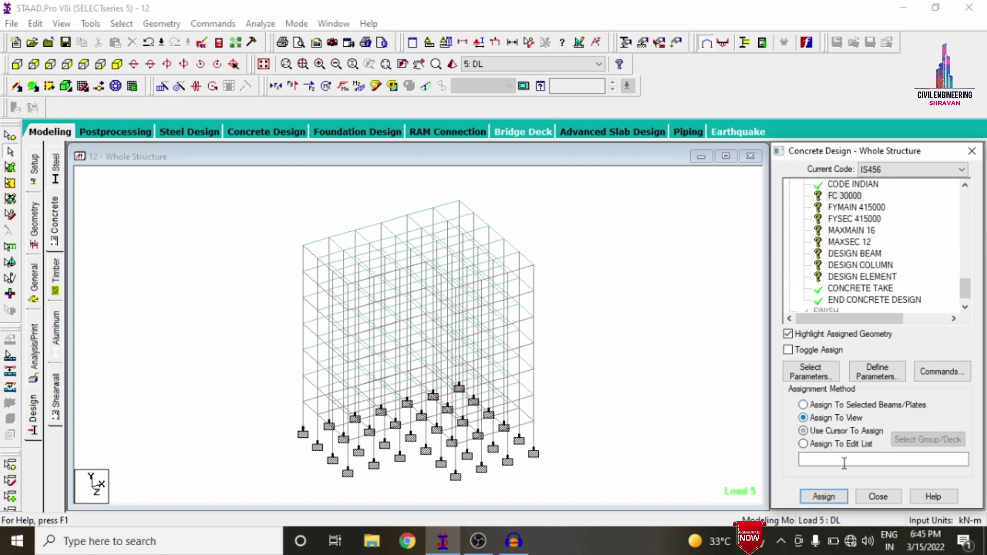
click(821, 498)
click(883, 363)
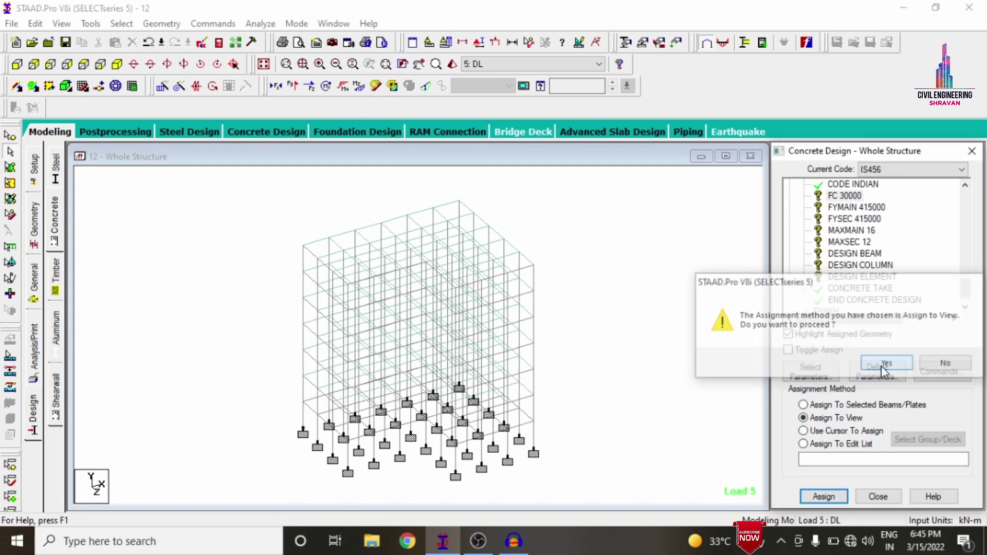
click(849, 431)
click(838, 418)
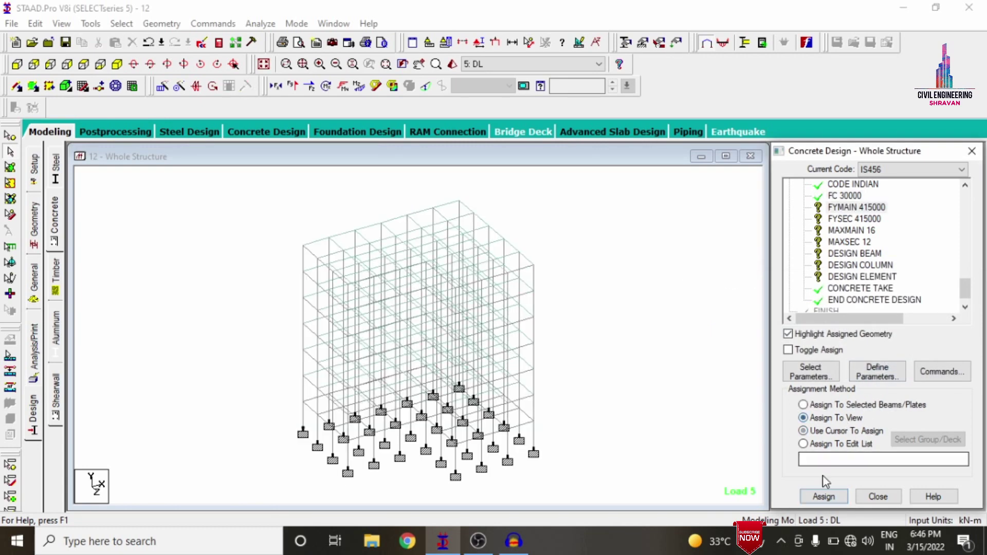
click(823, 496)
click(874, 365)
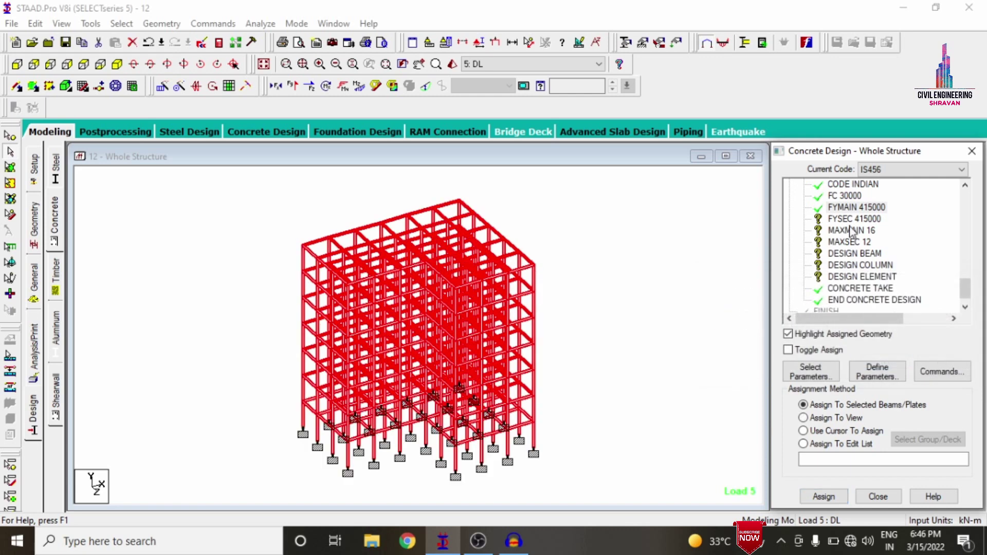
Step: Assign FYSEC 415000 and MAXMAIN 16 to the whole structure in view
click(848, 431)
click(838, 417)
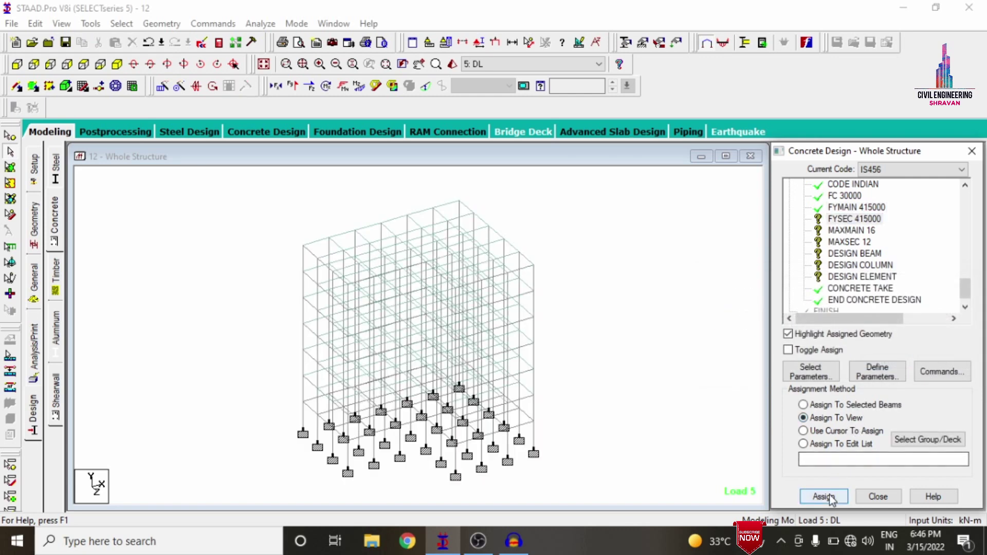
click(824, 496)
click(881, 364)
click(848, 230)
click(838, 418)
click(824, 496)
click(884, 365)
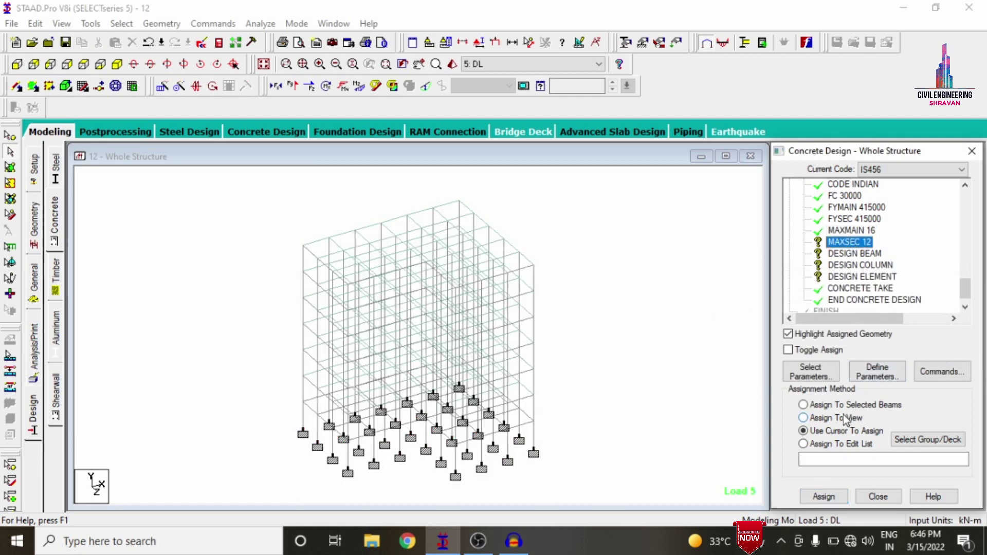
Step: Assign MAXSEC 12 to the whole visible structure
click(838, 418)
click(824, 496)
click(881, 363)
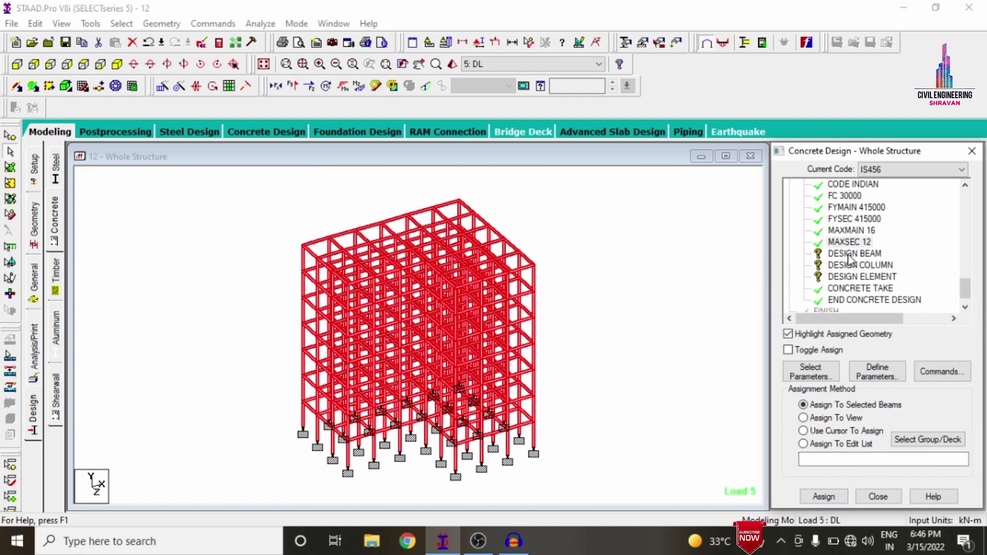
Step: Assign DESIGN BEAM to all beams parallel to X and Z
click(850, 255)
click(121, 23)
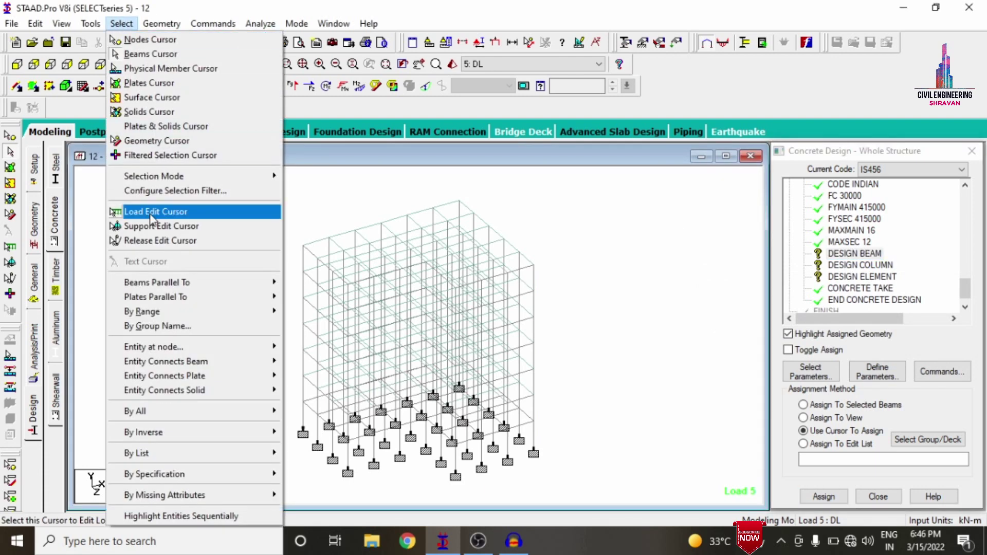
mouse_move(164, 281)
click(303, 282)
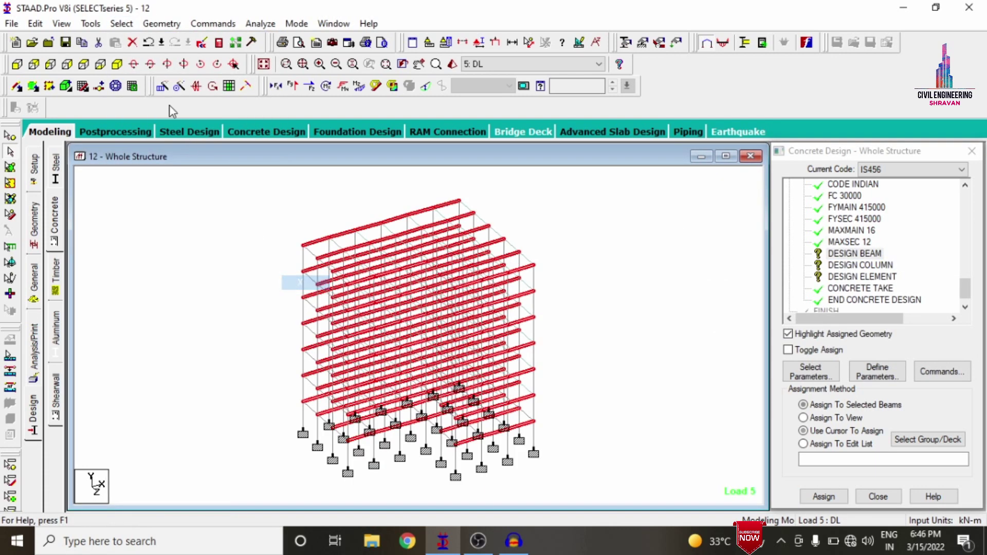
click(121, 23)
mouse_move(205, 282)
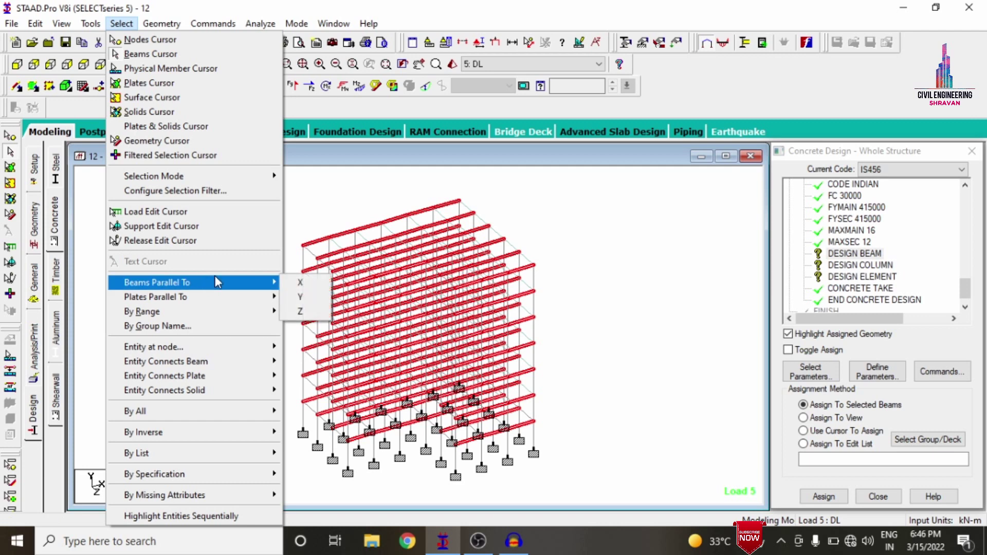
click(300, 311)
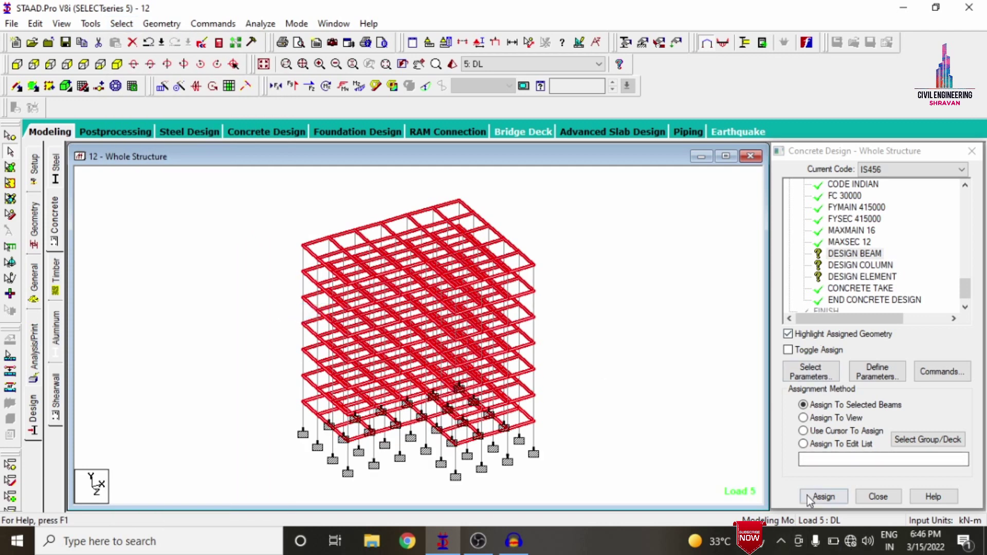
click(822, 497)
click(883, 364)
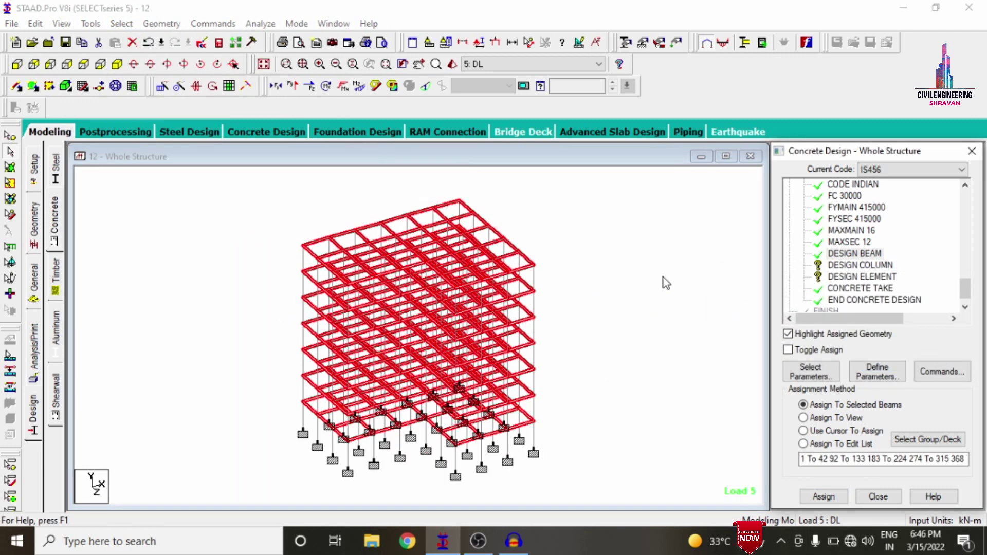
Step: Assign DESIGN COLUMN to all members parallel to Y, the columns
click(855, 265)
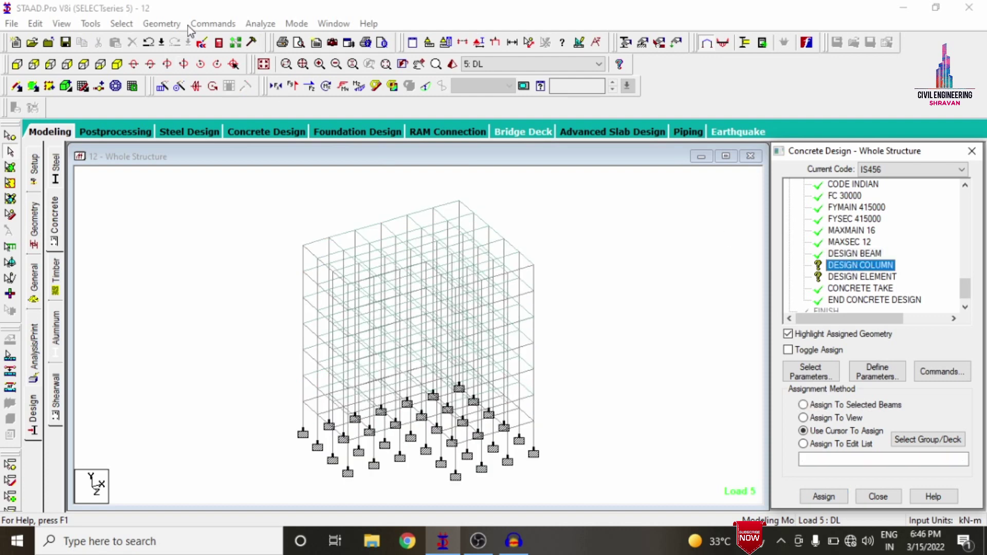
click(121, 23)
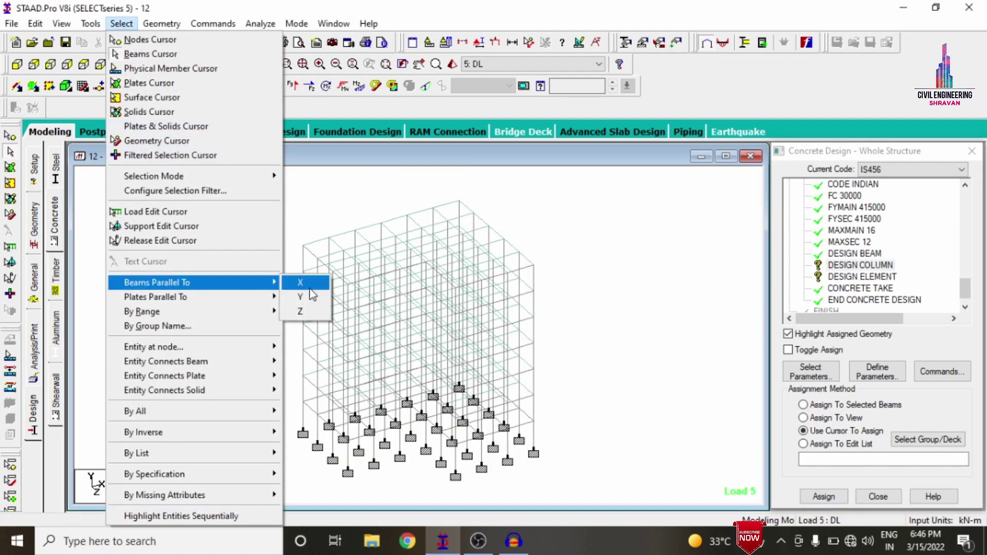
click(301, 297)
click(822, 497)
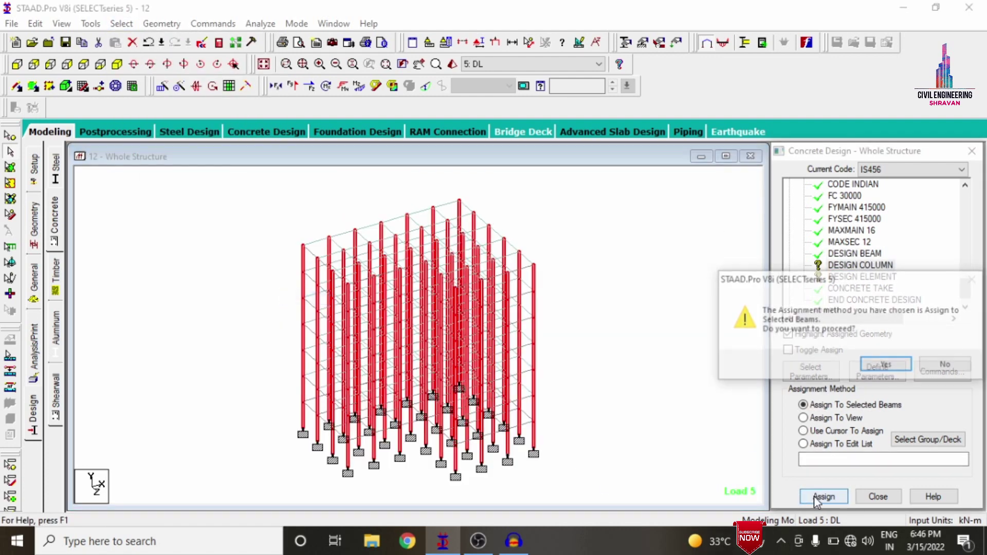
click(887, 365)
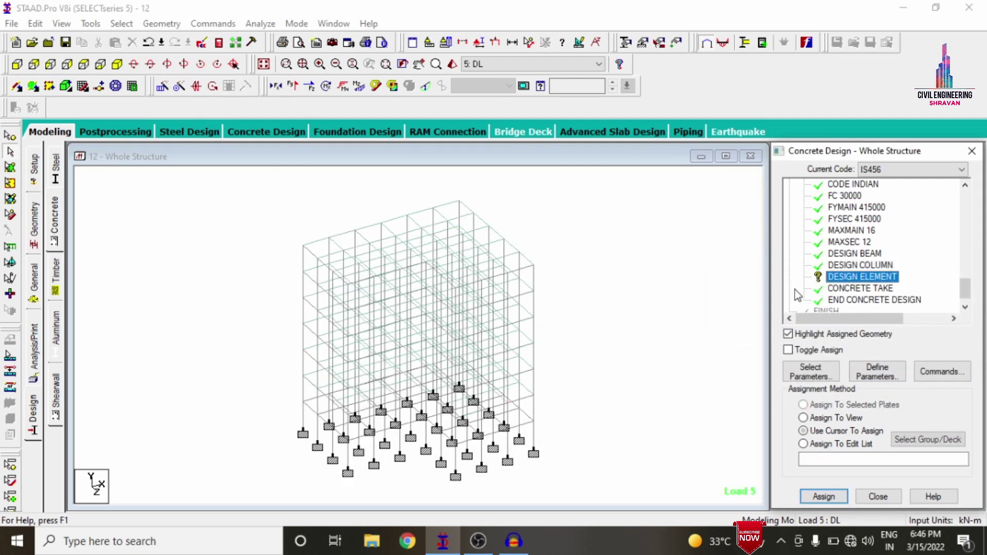
Step: Assign DESIGN ELEMENT to the whole visible structure
click(803, 417)
click(822, 496)
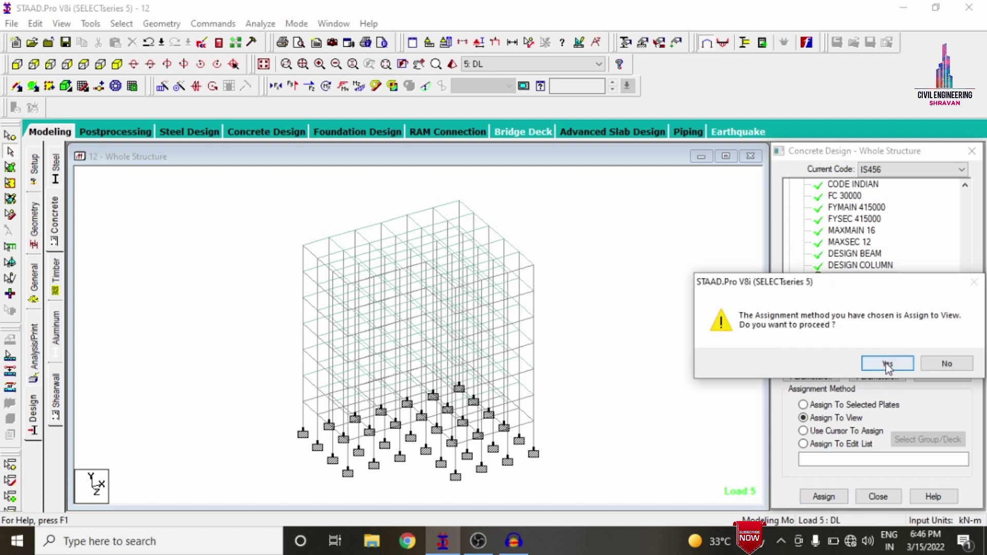
click(888, 364)
Step: Add a PERFORM ANALYSIS command on the Analysis/Print page
click(37, 355)
click(455, 423)
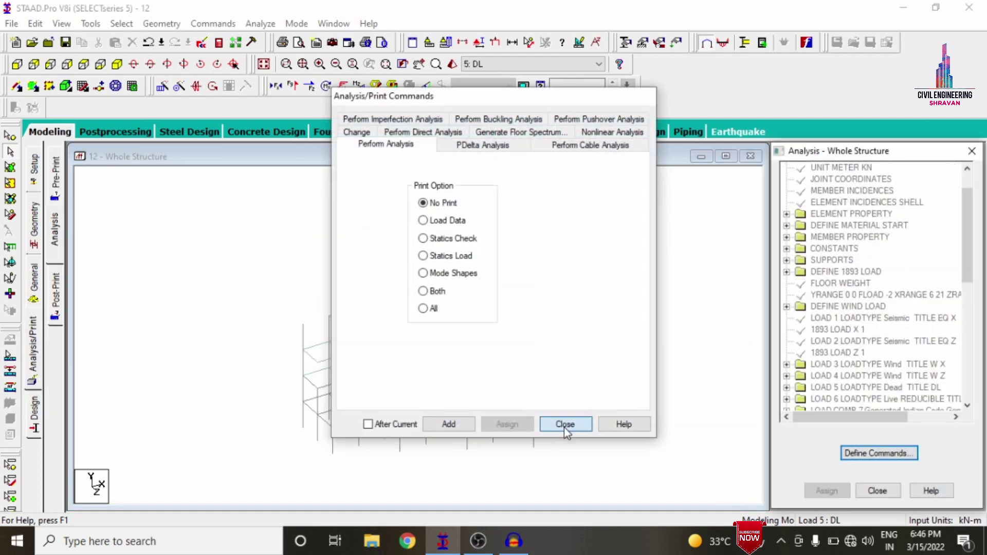
click(566, 424)
Step: Save and run the analysis, then enter Post Processing mode to view displacements
click(260, 24)
click(290, 38)
click(405, 304)
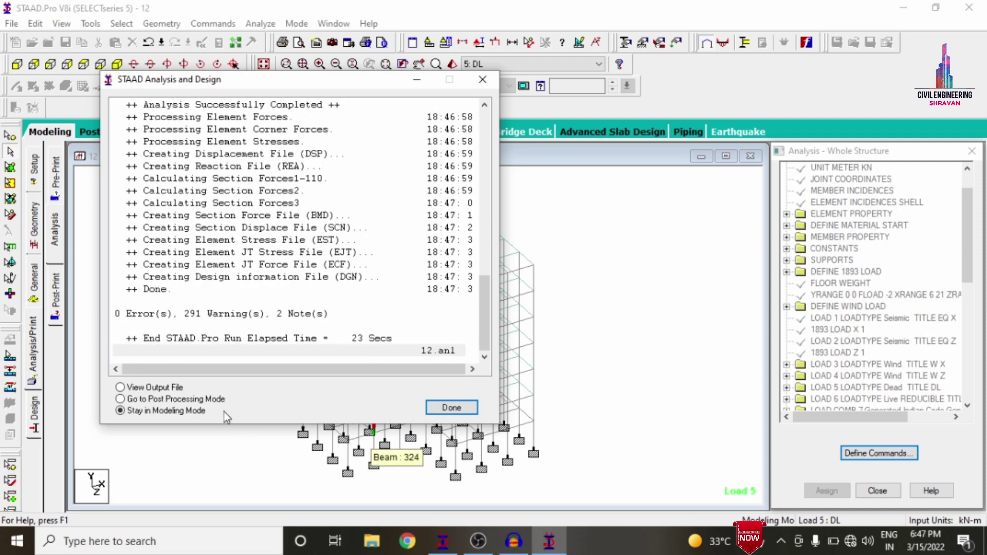
click(208, 399)
click(448, 410)
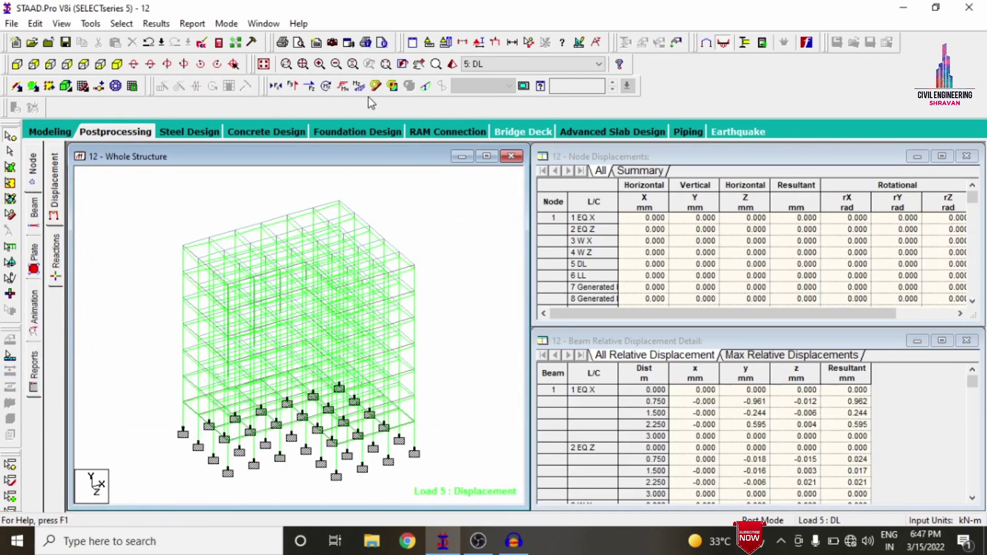
Step: Display beam 763's IS-456 design: 7#16 top and bottom bars, 12#8 stirrups at 120 c/c
click(425, 86)
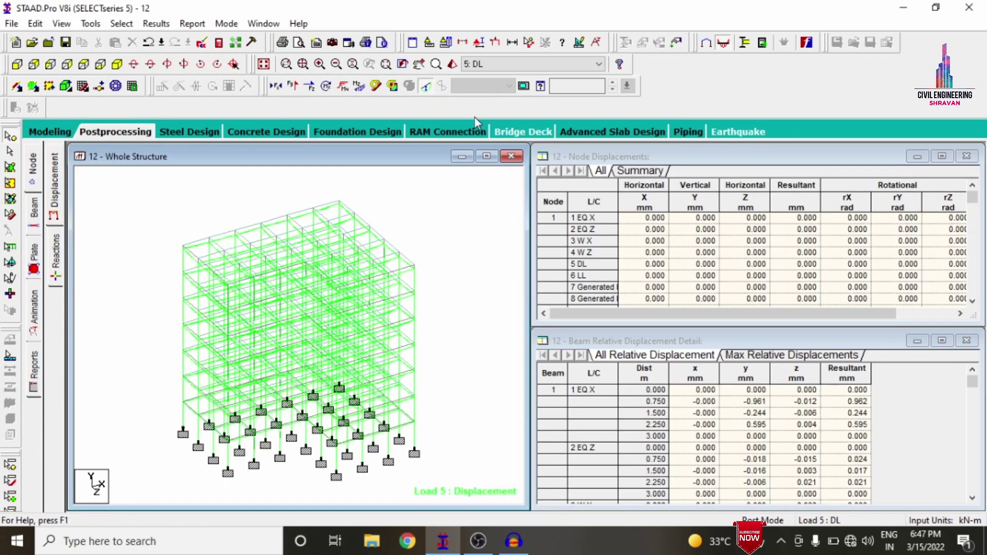
click(426, 86)
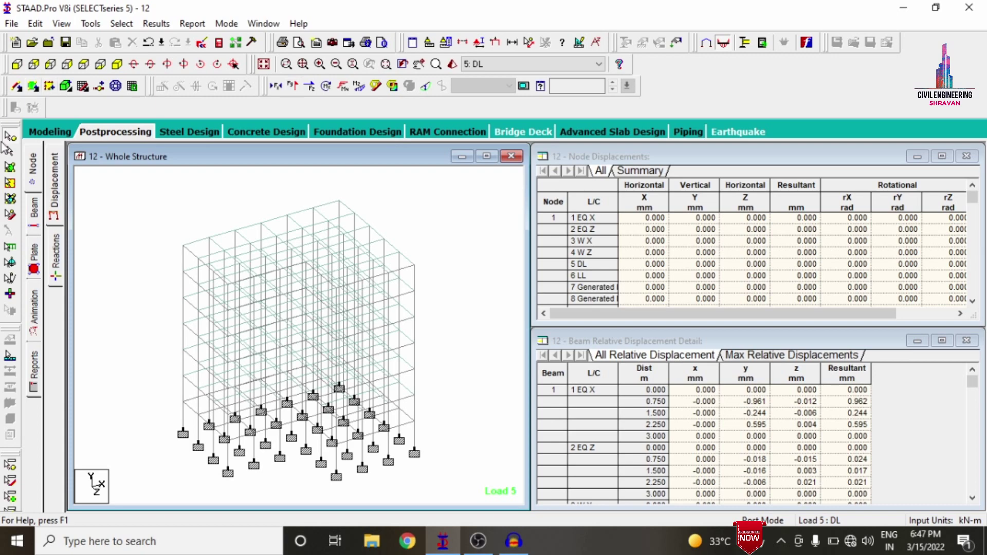
double_click(406, 364)
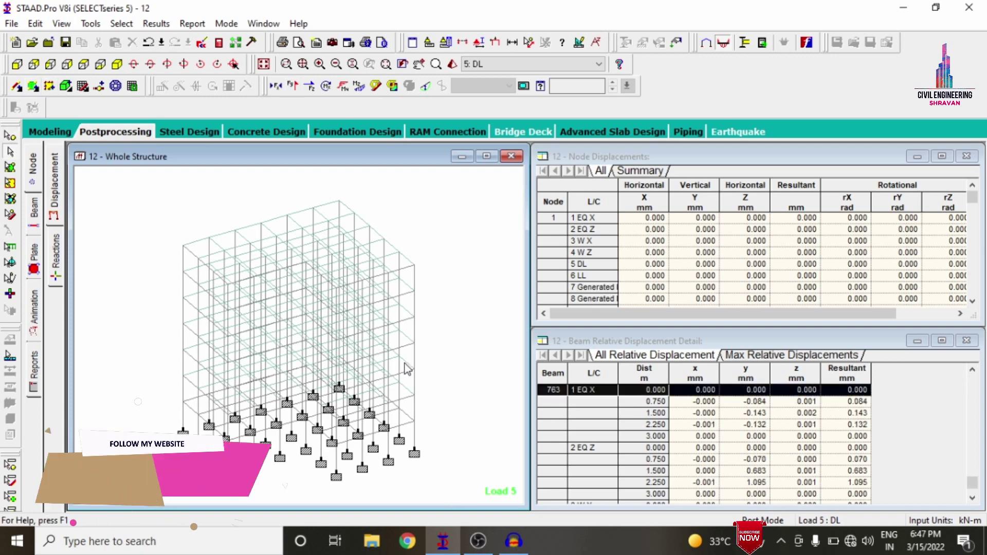
click(589, 126)
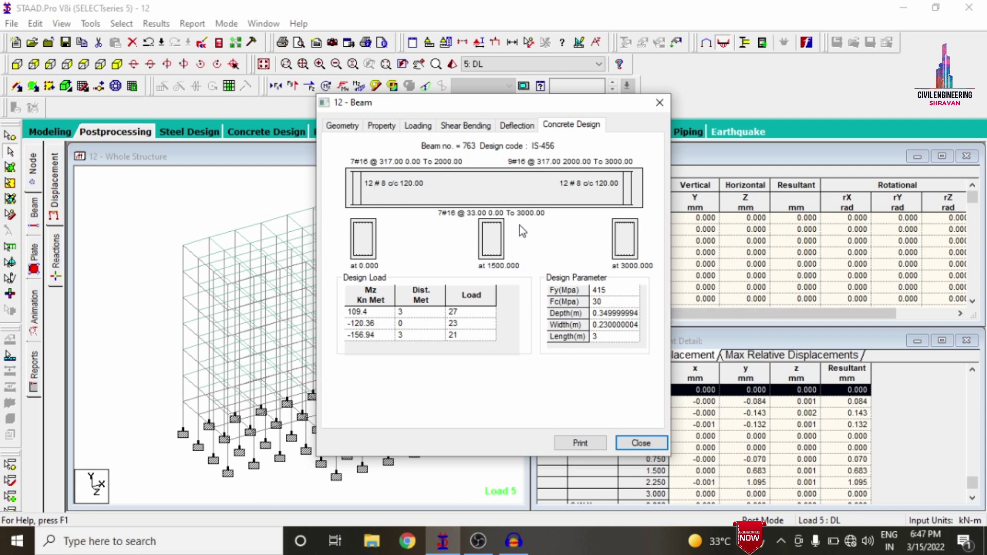
Step: Close beam 763's dialog and view beam 87's concrete design results
click(660, 102)
click(659, 102)
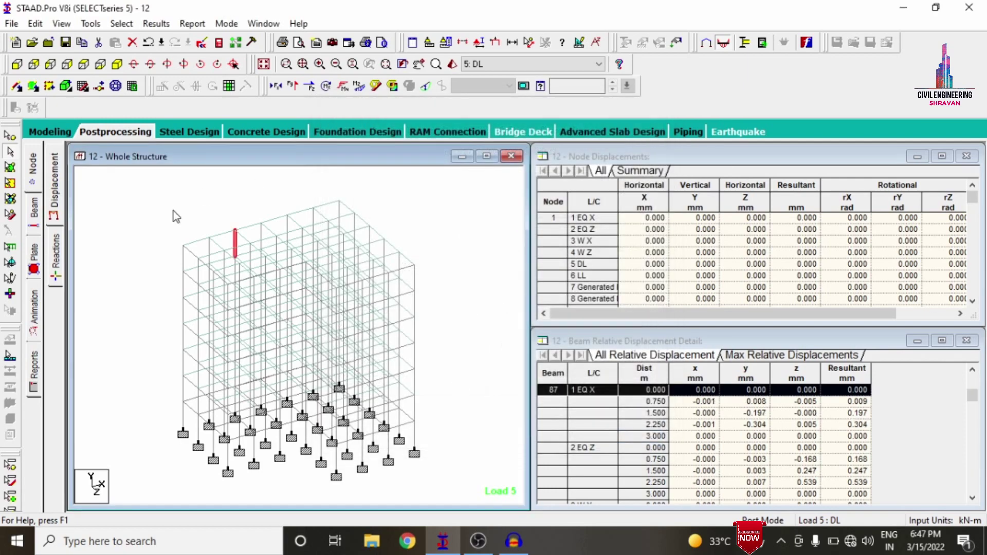
double_click(236, 245)
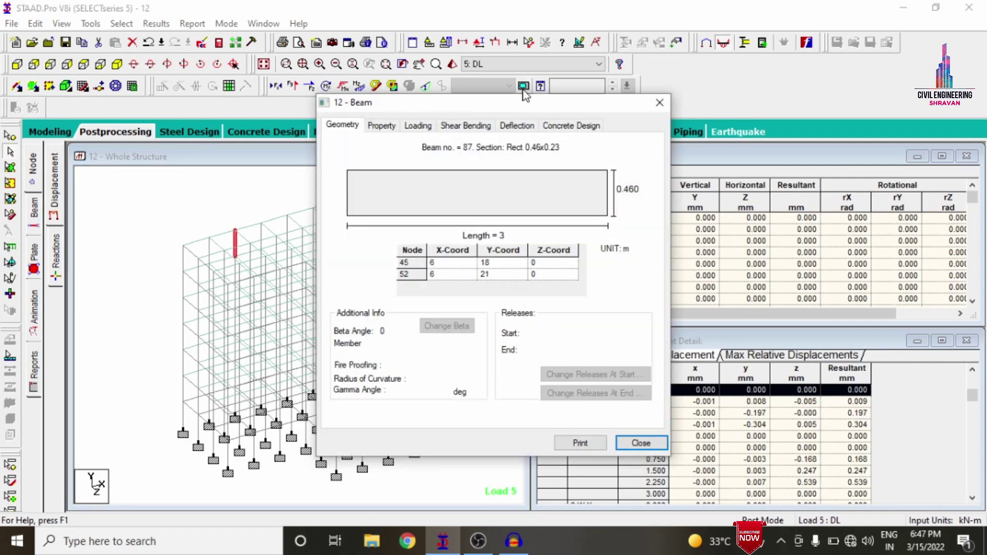
click(571, 124)
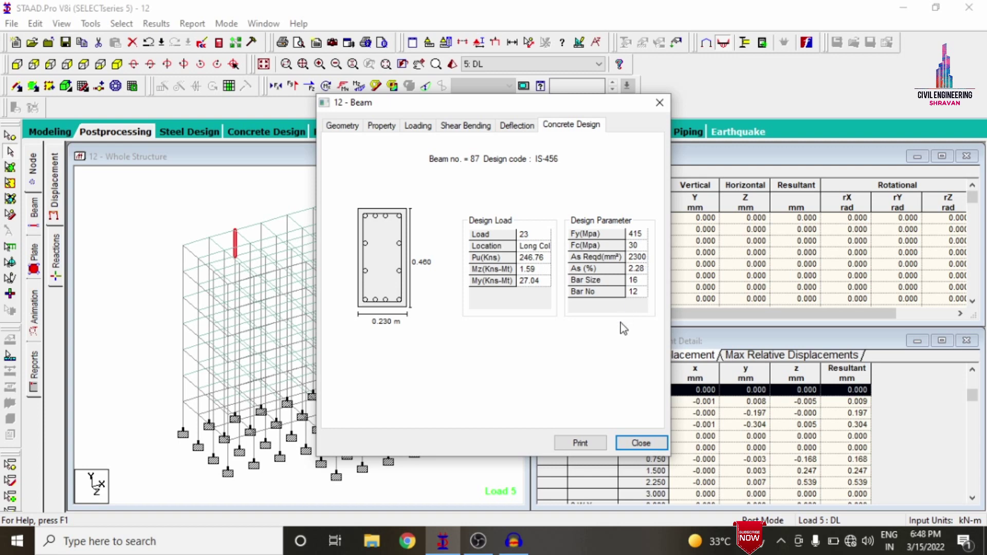
Step: Close beam 87's details, clear the selection and open the output file 12.anl
click(641, 443)
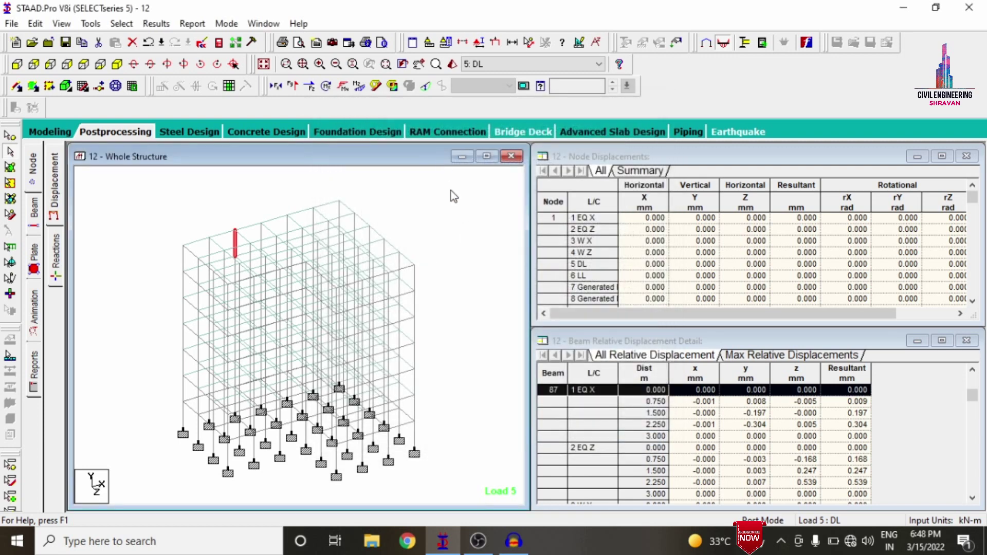
click(464, 229)
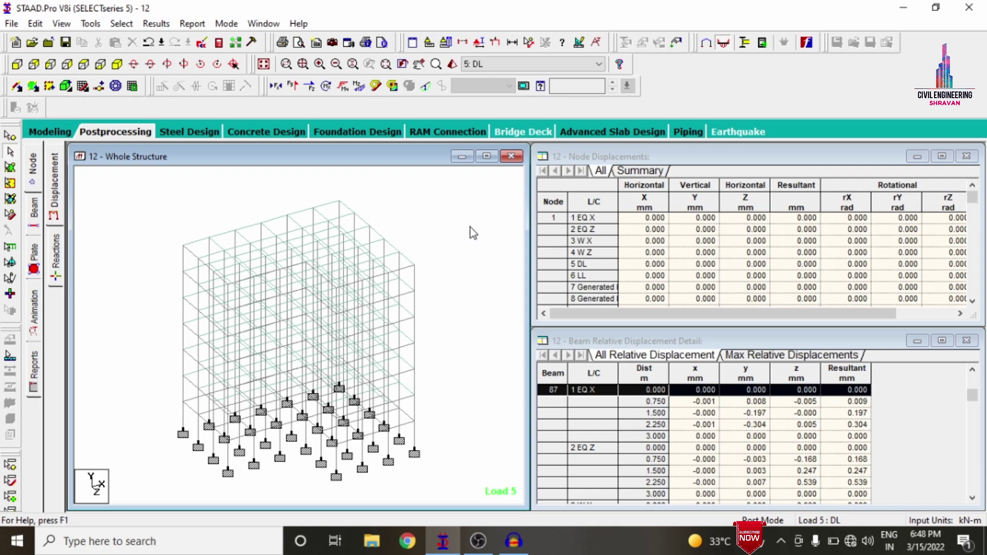
click(218, 42)
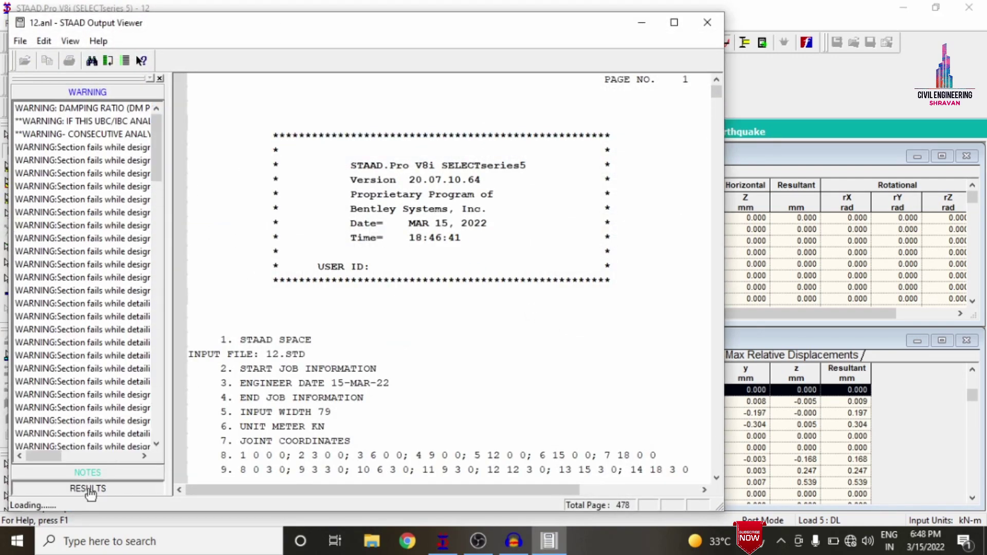
Step: Browse the CONCRETE DESIGN results in 12.anl, marking element 792's line, then close the viewer
click(83, 472)
click(84, 143)
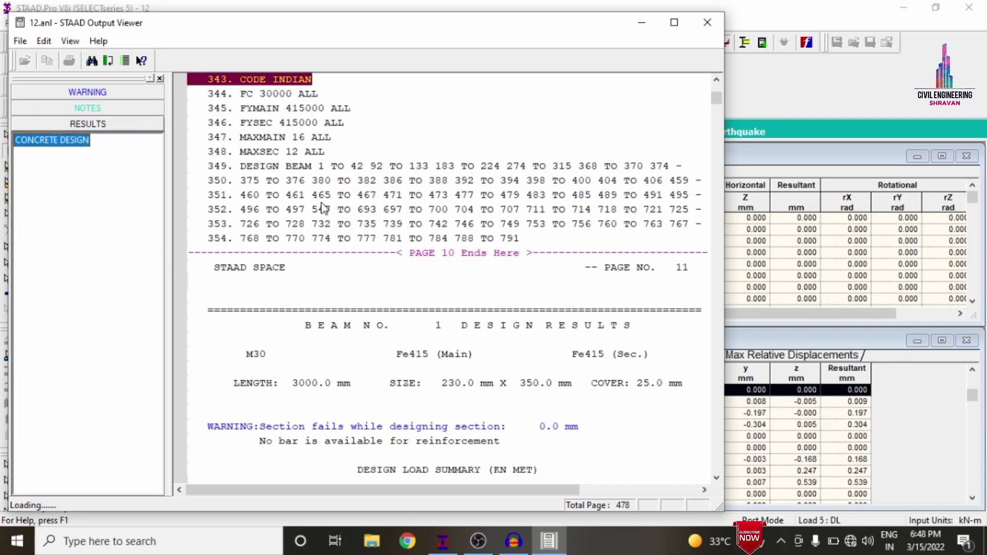
scroll(437, 238, down, 10)
scroll(437, 238, down, 20)
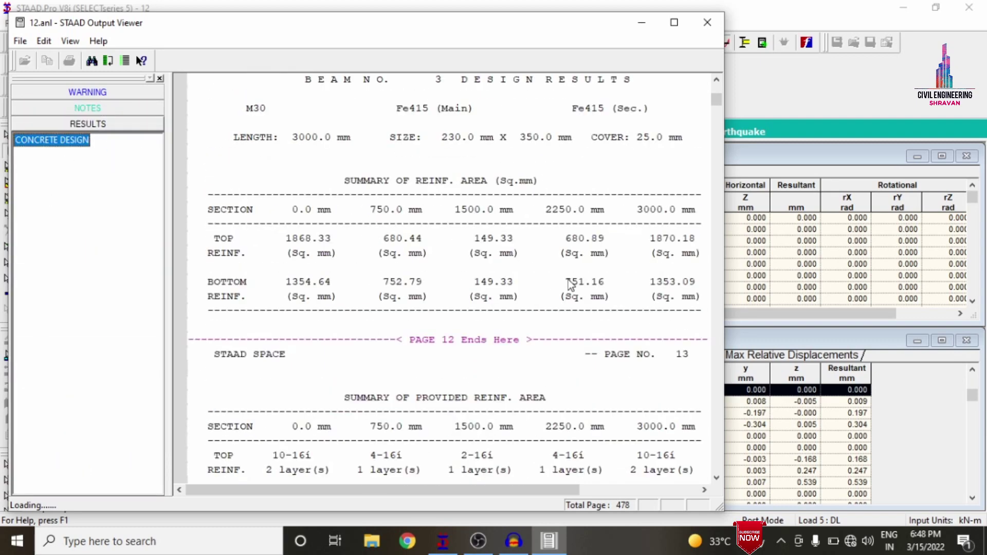
drag(720, 105, 711, 469)
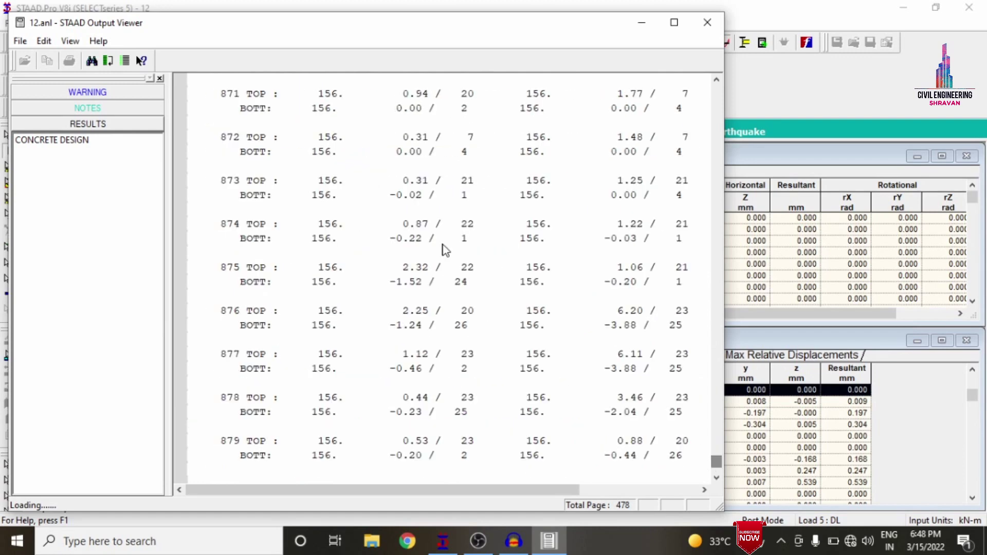
scroll(311, 139, up, 20)
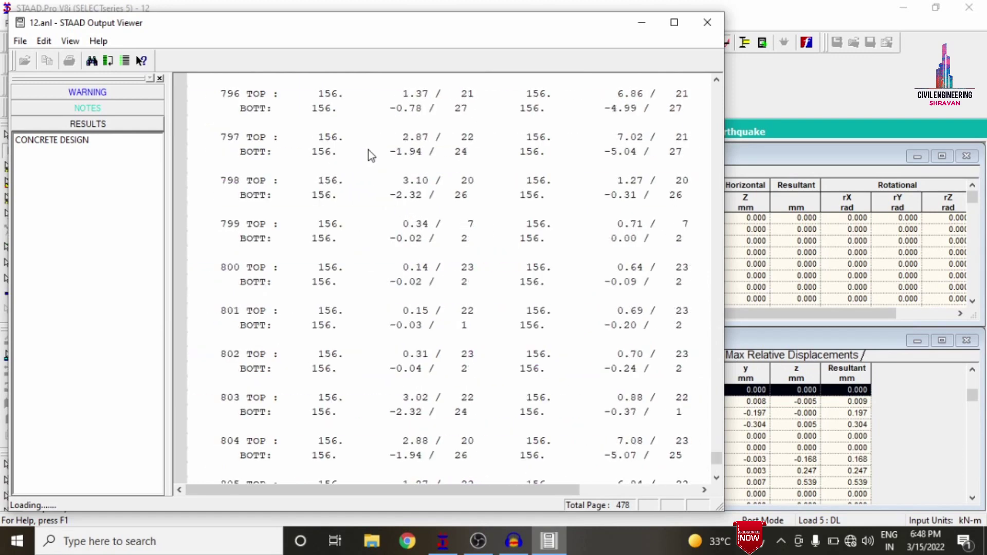
scroll(368, 150, up, 10)
click(330, 399)
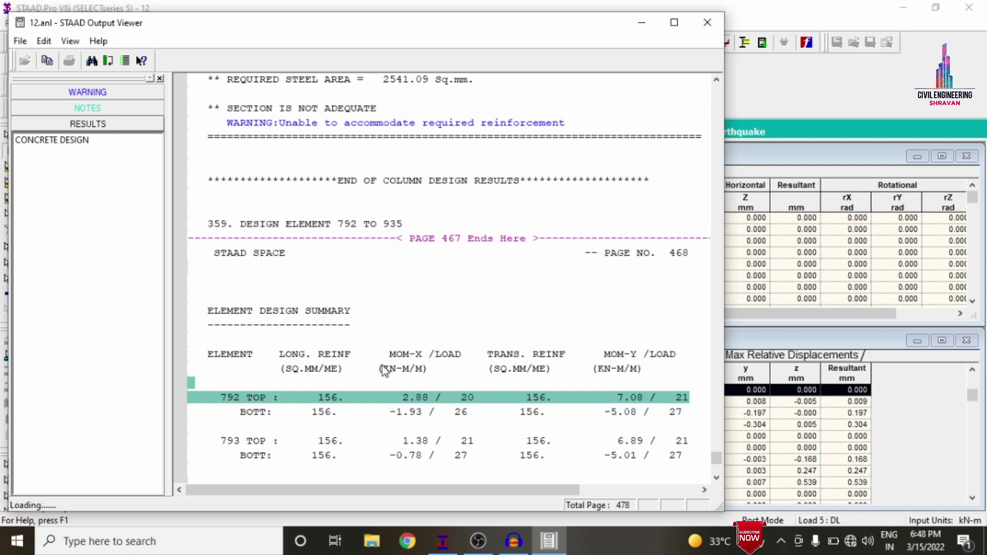
click(707, 22)
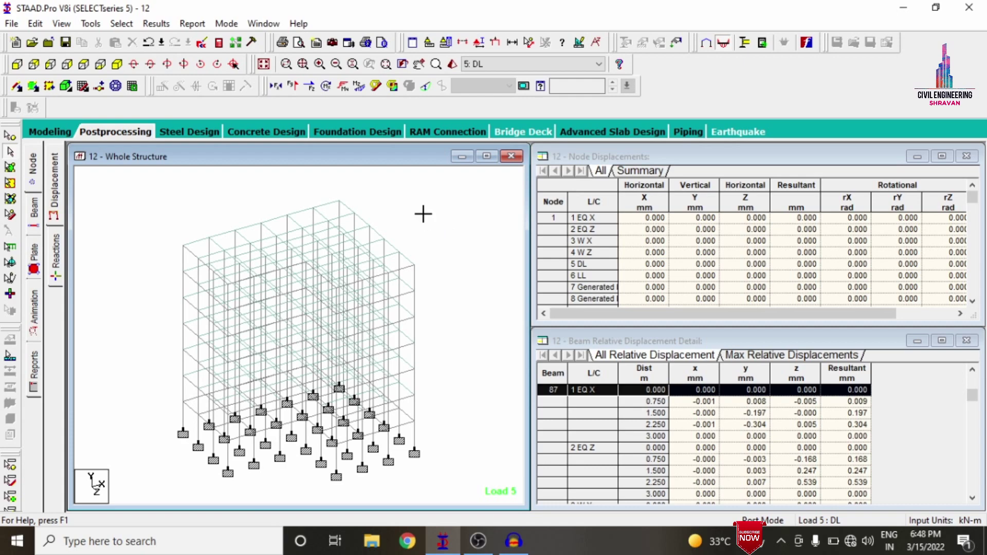
Step: Include load cases 1–6 (EQ X through LL) for foundation design and launch STAAD.foundation
click(364, 135)
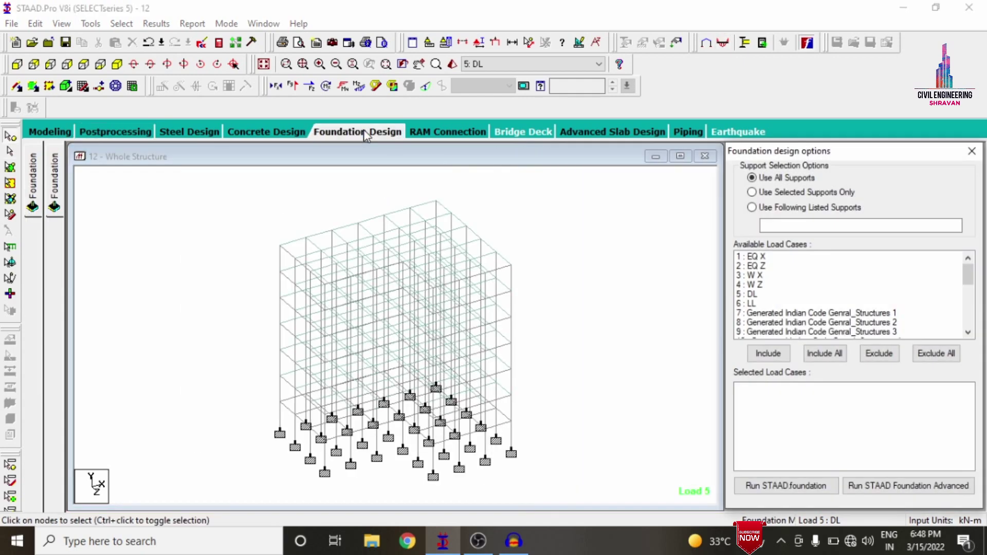
click(759, 257)
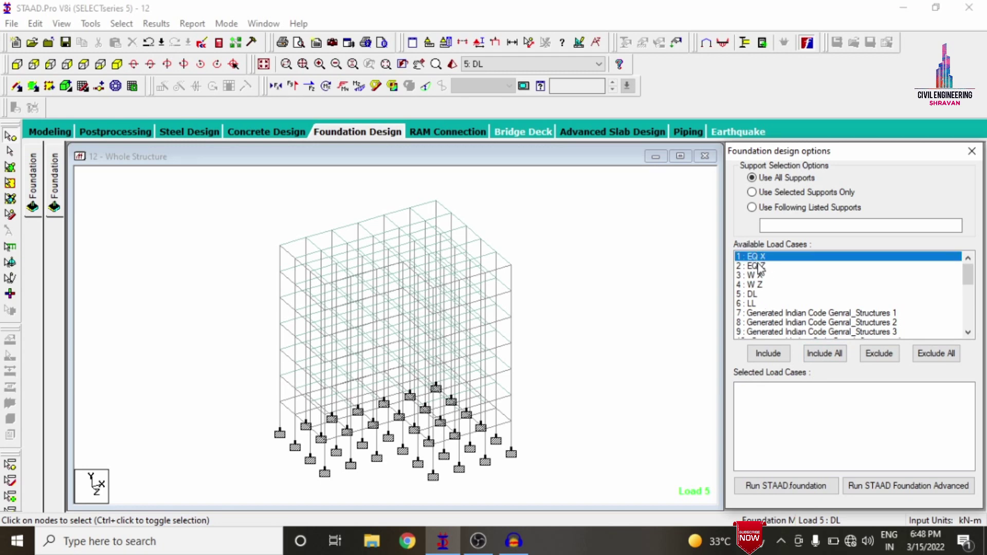
drag(759, 264, 755, 311)
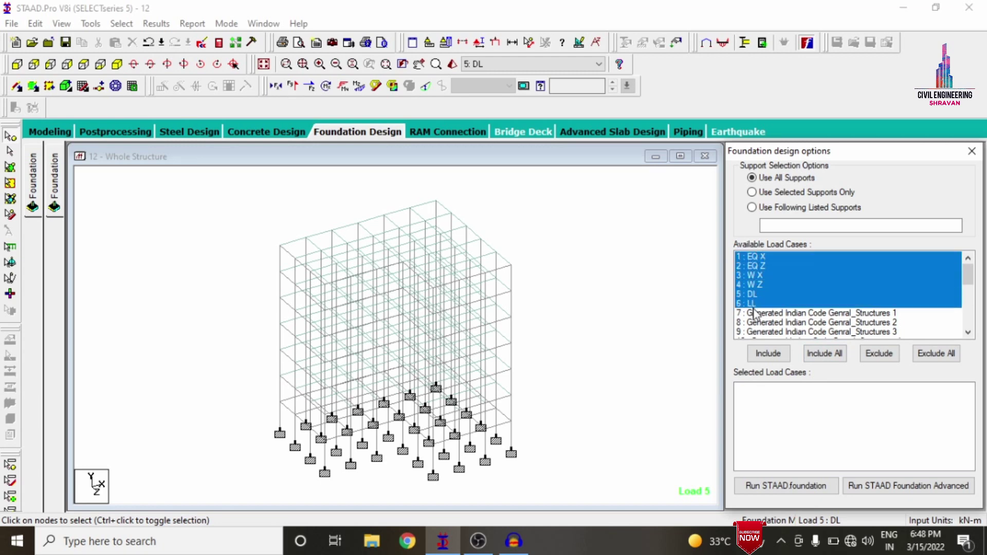
click(768, 354)
click(780, 486)
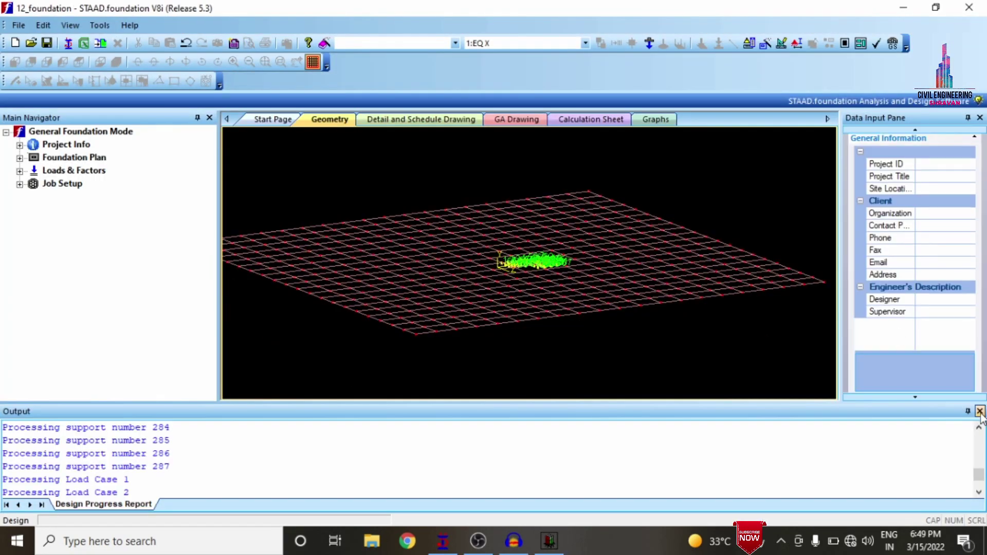
Step: Hide the Output panel and expand Loads & Factors in the Main Navigator
click(980, 411)
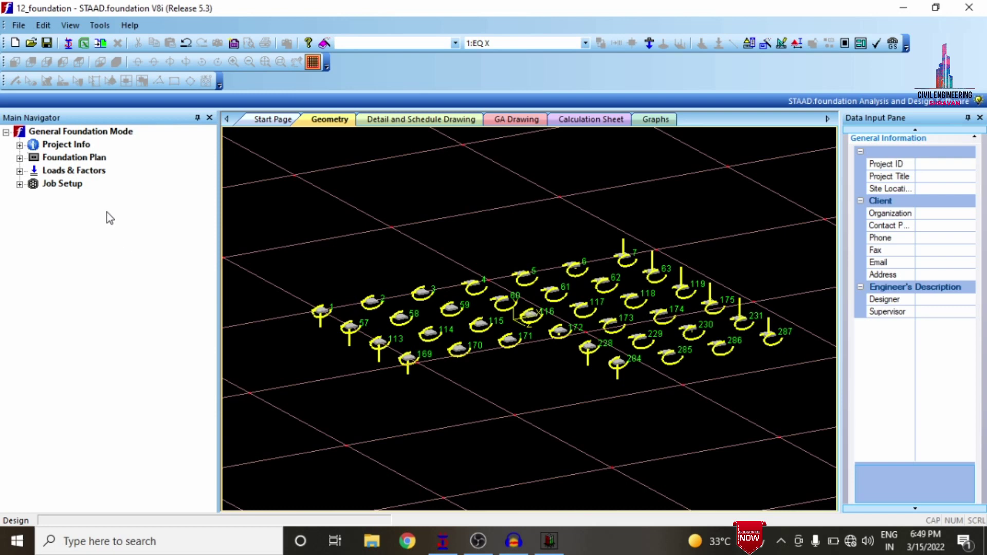
click(20, 171)
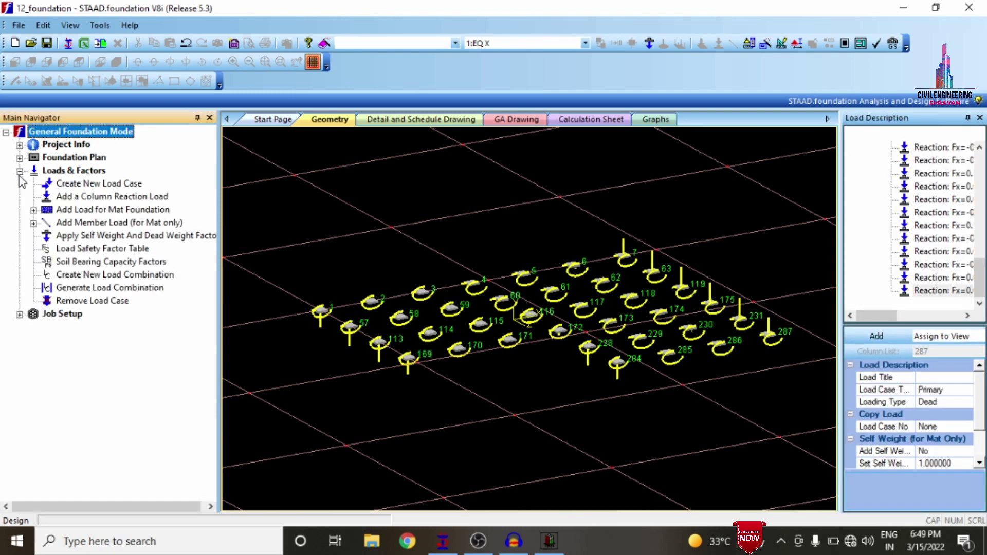
Step: Generate INDIAN-table service combinations 101–102 and ultimate combinations 201–204
click(90, 290)
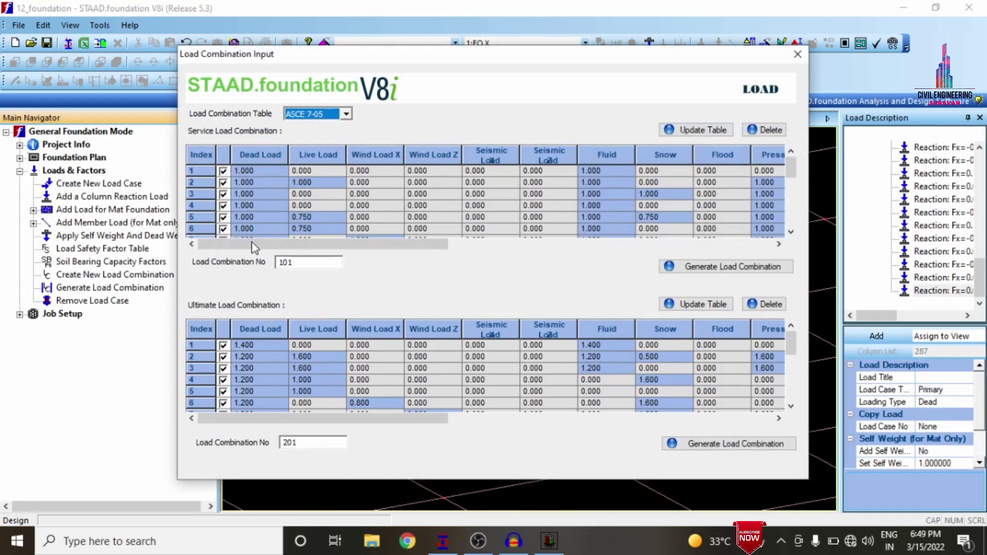
click(331, 114)
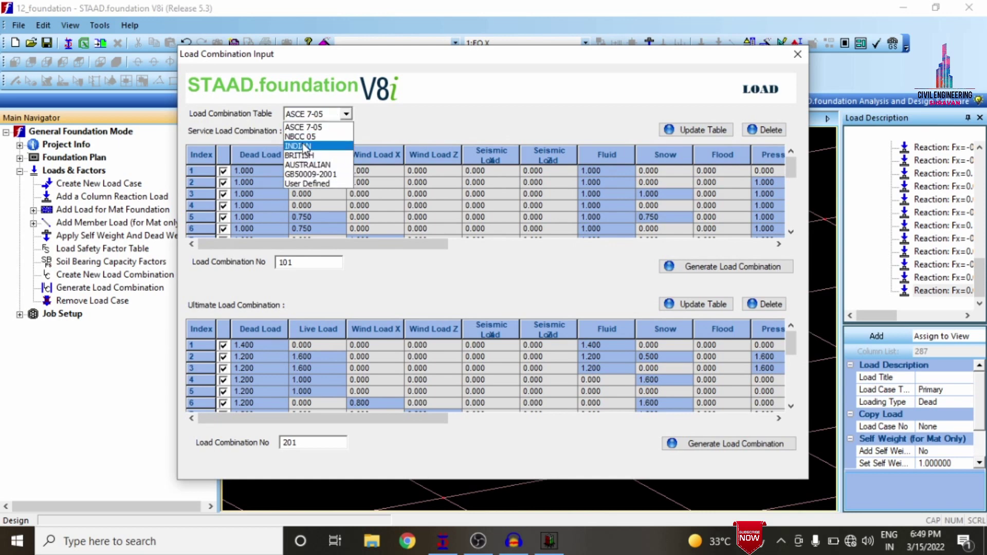
click(303, 146)
click(676, 269)
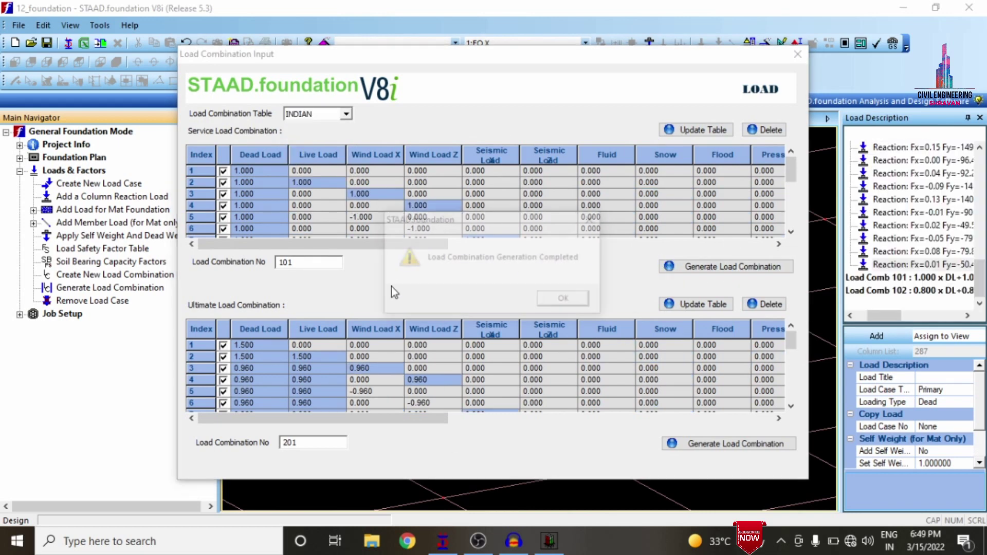
click(567, 299)
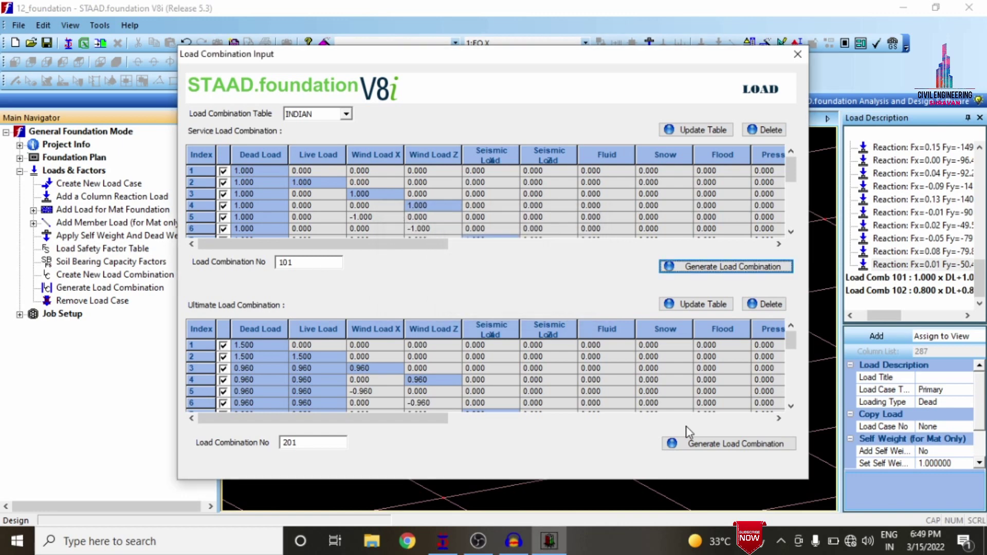
click(694, 443)
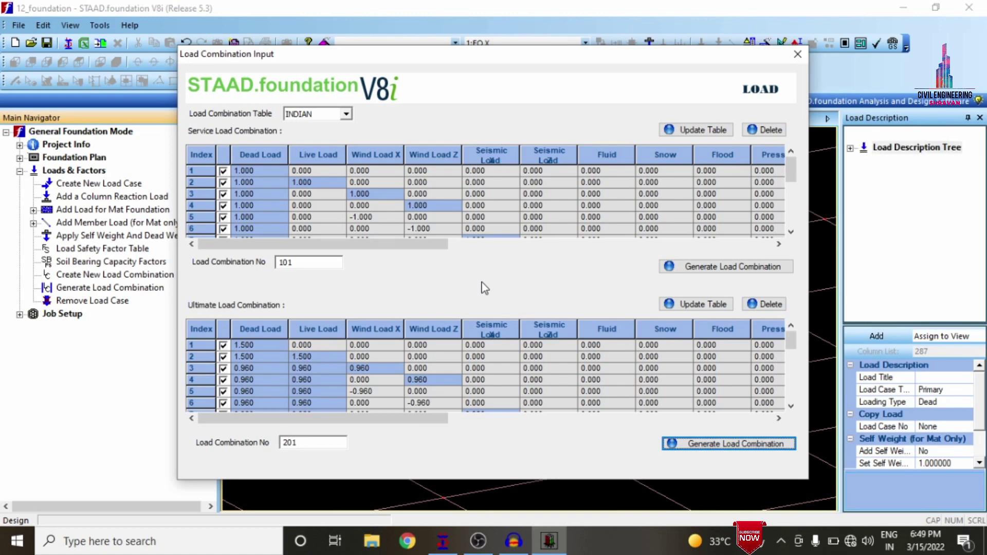
click(565, 301)
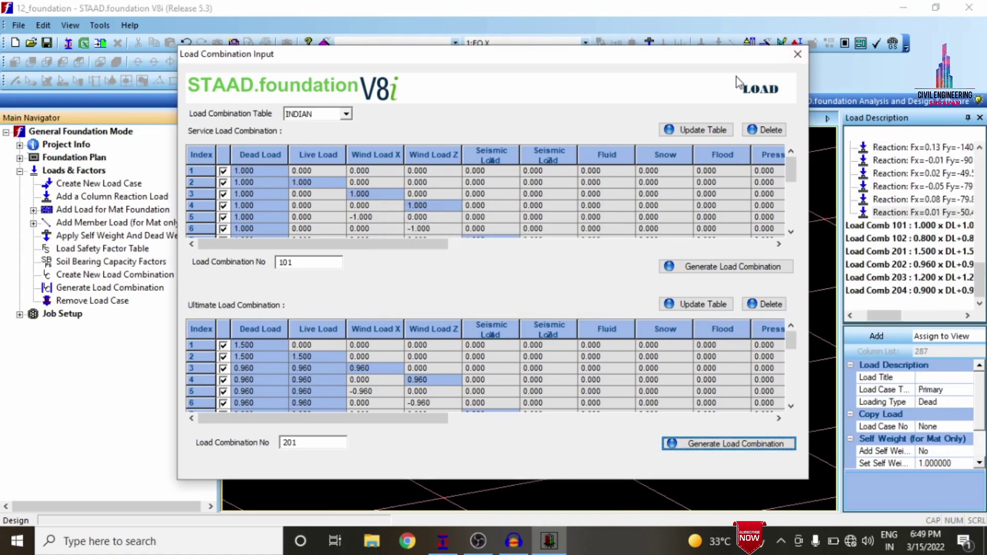
click(798, 54)
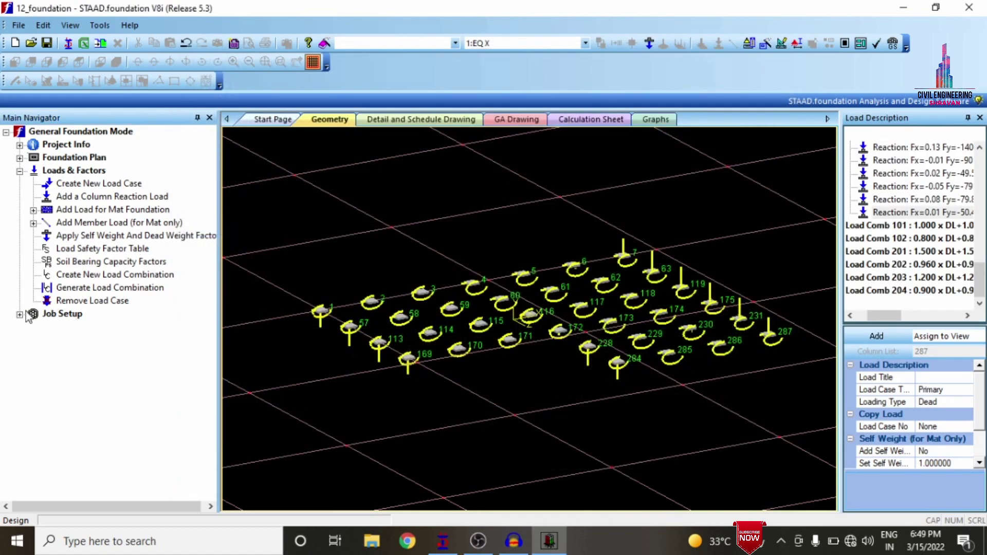
Step: Start a new job named F with the Indian design code
click(25, 314)
click(72, 327)
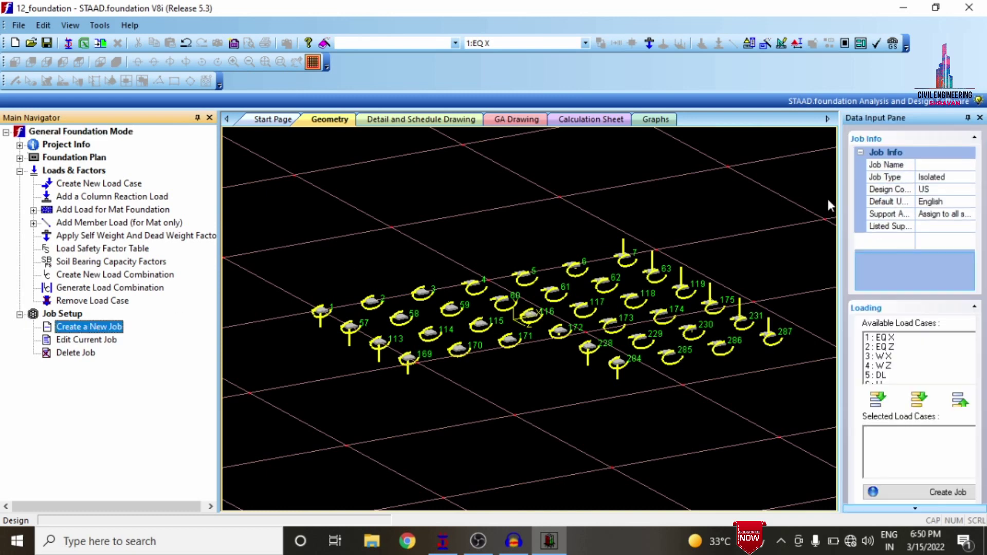
click(935, 165)
text(F)
click(971, 190)
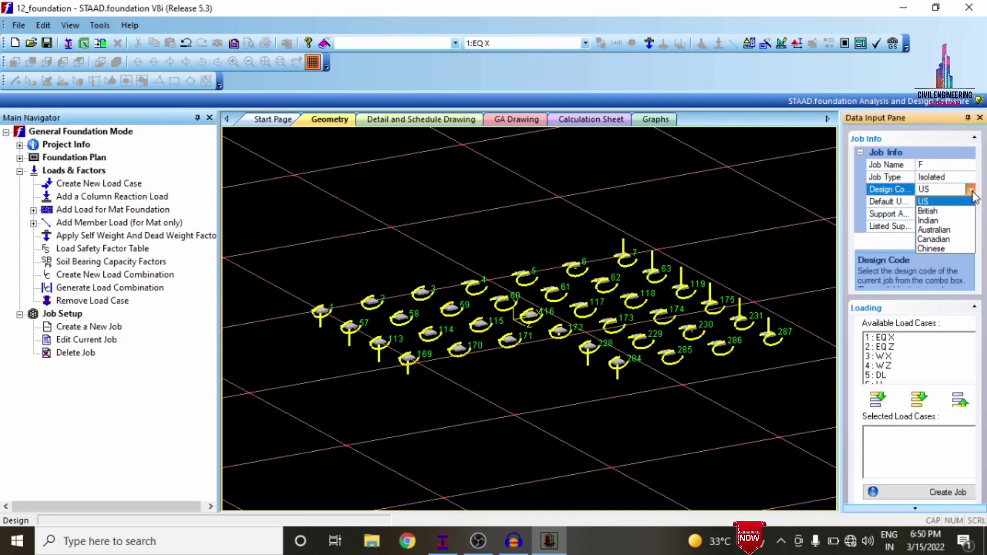
click(935, 221)
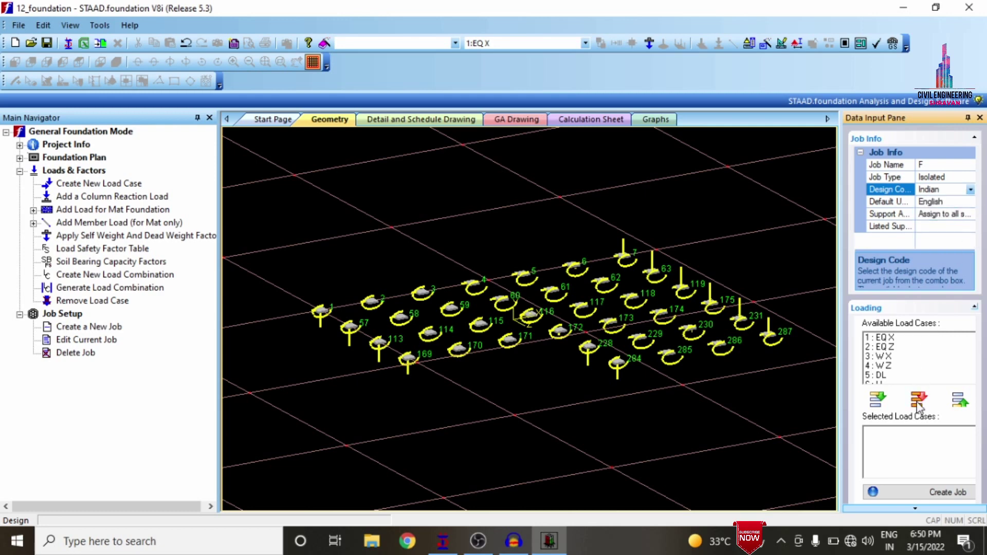
Step: Select load combinations 101–204 for the job and create isolated footing job F
scroll(894, 366, down, 5)
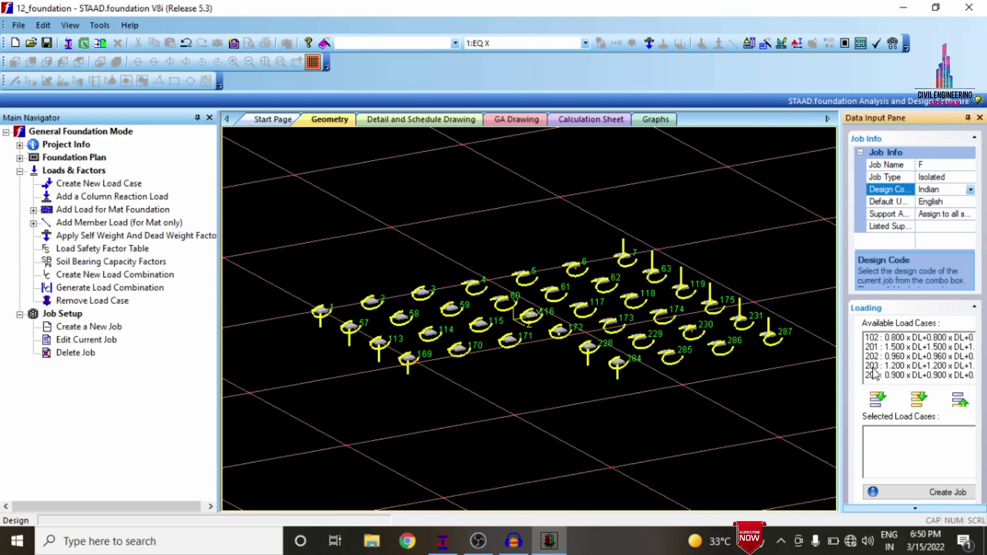
scroll(881, 360, up, 3)
drag(884, 365, 878, 383)
scroll(880, 371, down, 3)
click(878, 398)
click(933, 495)
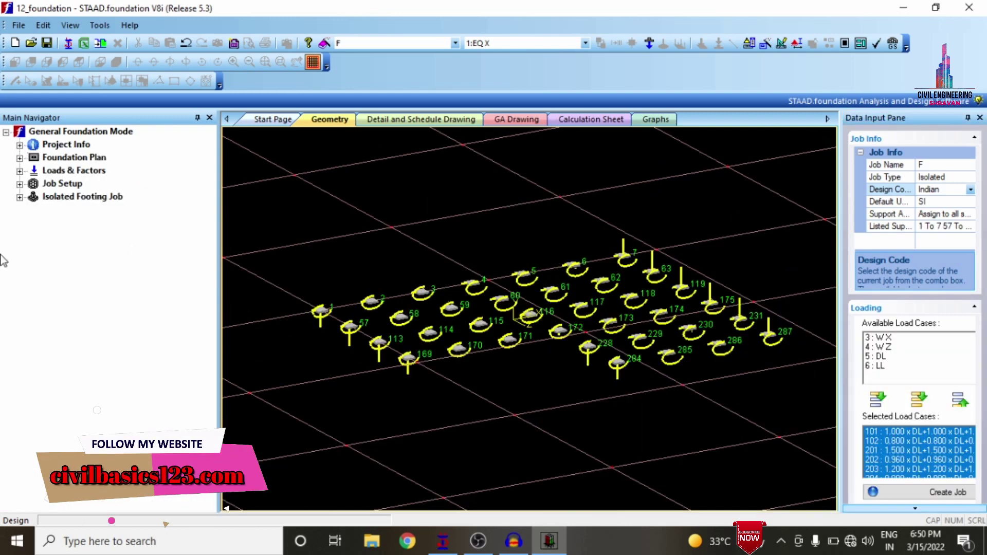
Step: Review concrete, cover, soil, geometry and safety-factor parameters, then run the isolated footing design
click(19, 197)
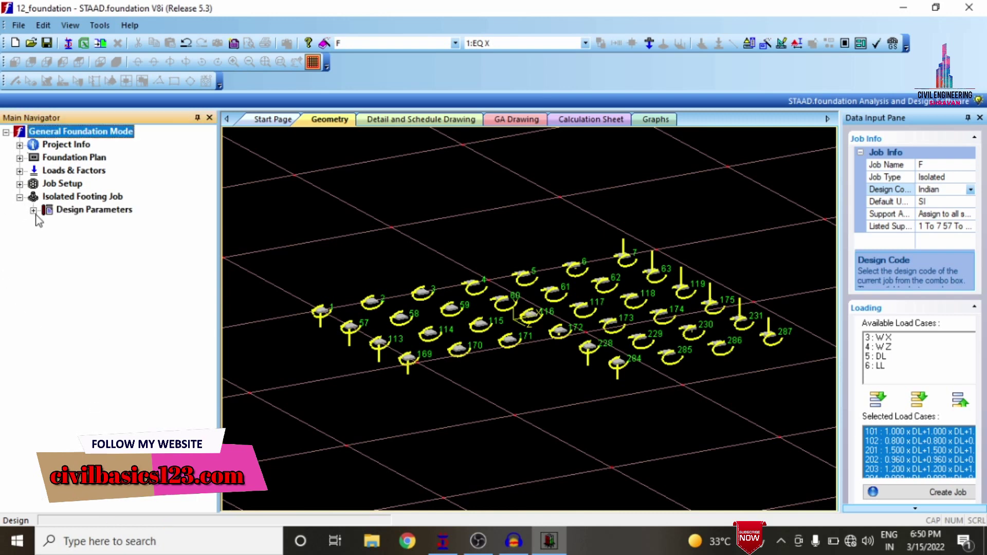
click(33, 210)
click(90, 226)
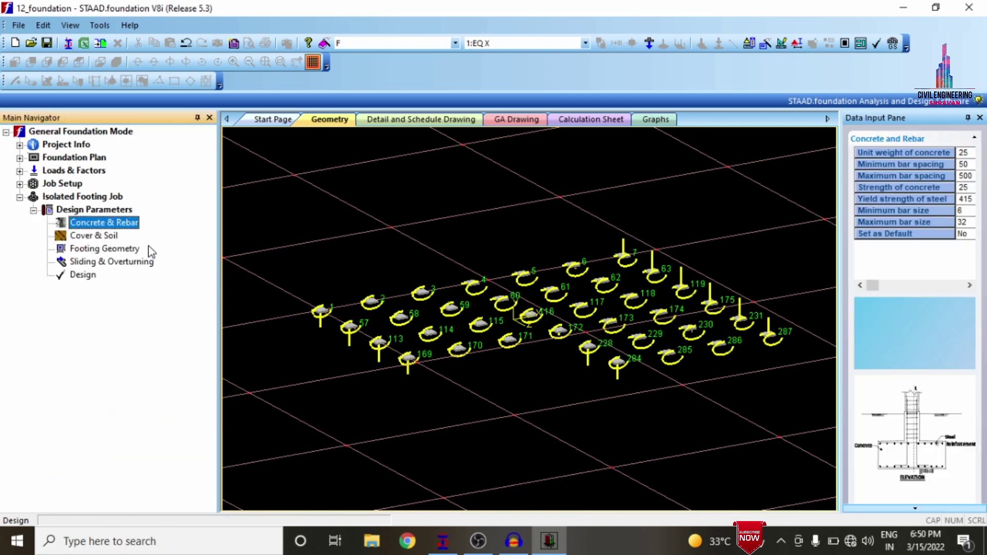
click(108, 238)
click(110, 250)
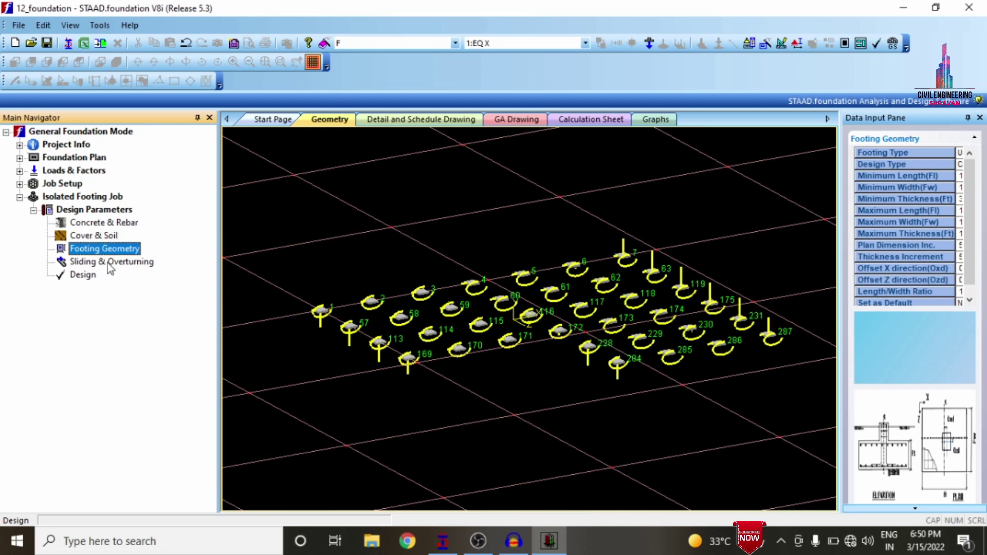
click(112, 263)
click(81, 276)
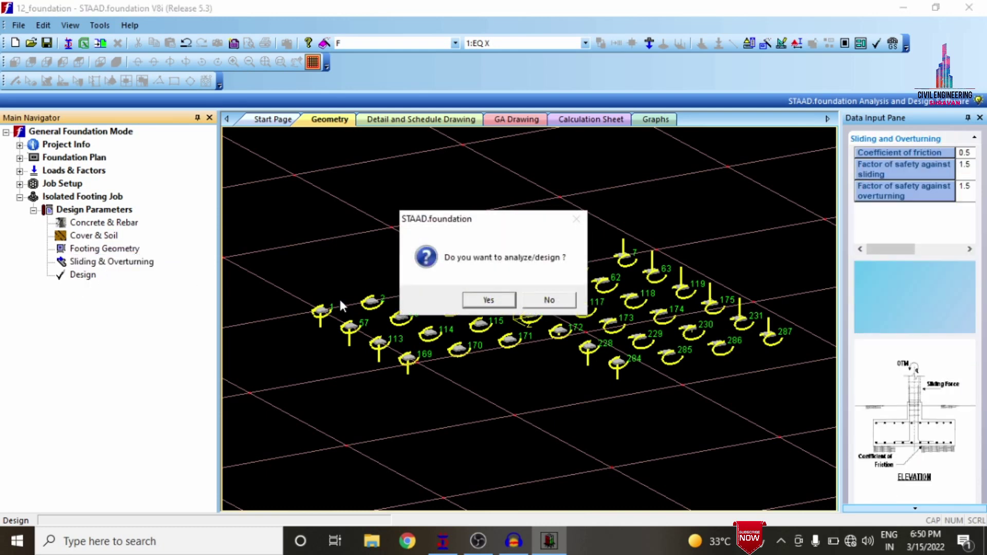
click(471, 300)
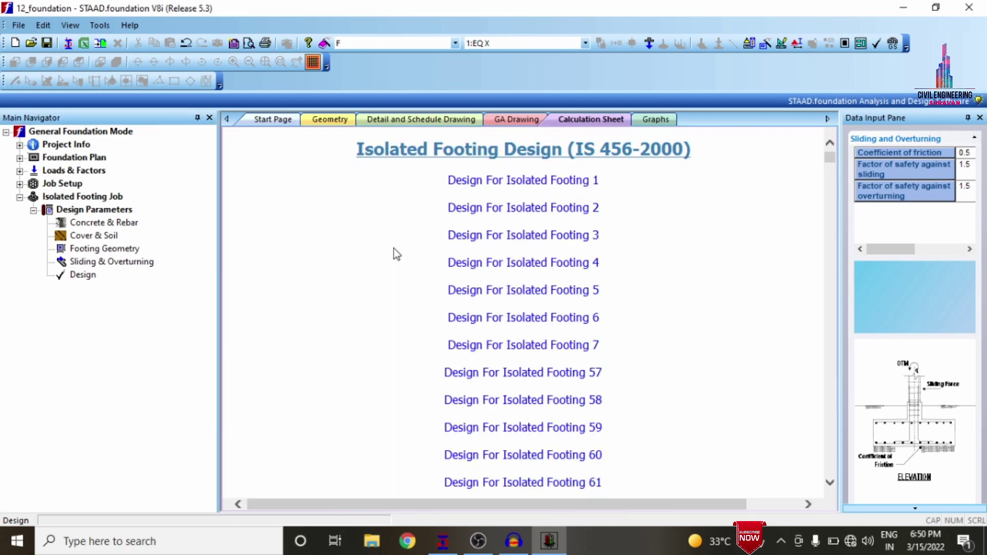
Step: Check footing 230's design calculations, confirming its shear check is safe, then return to the Start Page
scroll(347, 255, down, 12)
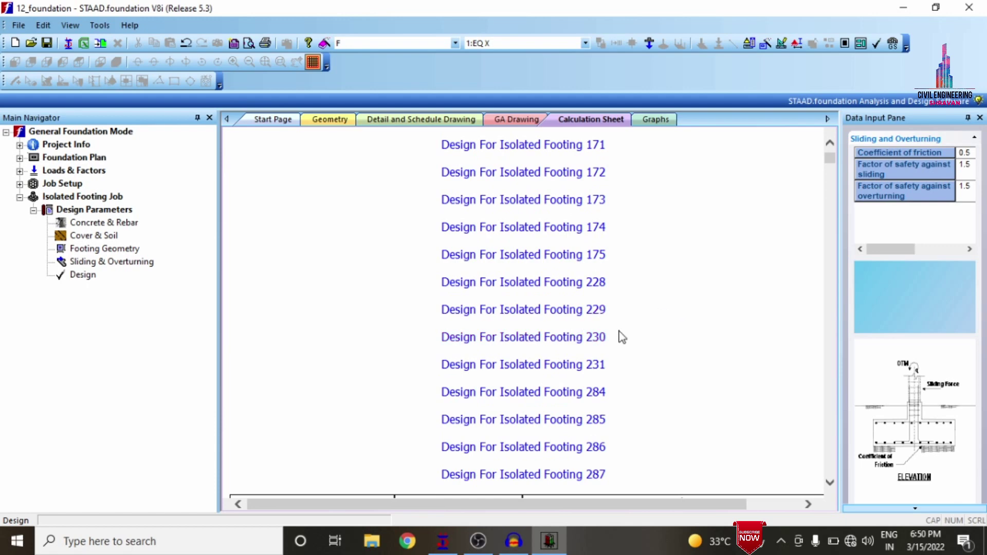
click(561, 339)
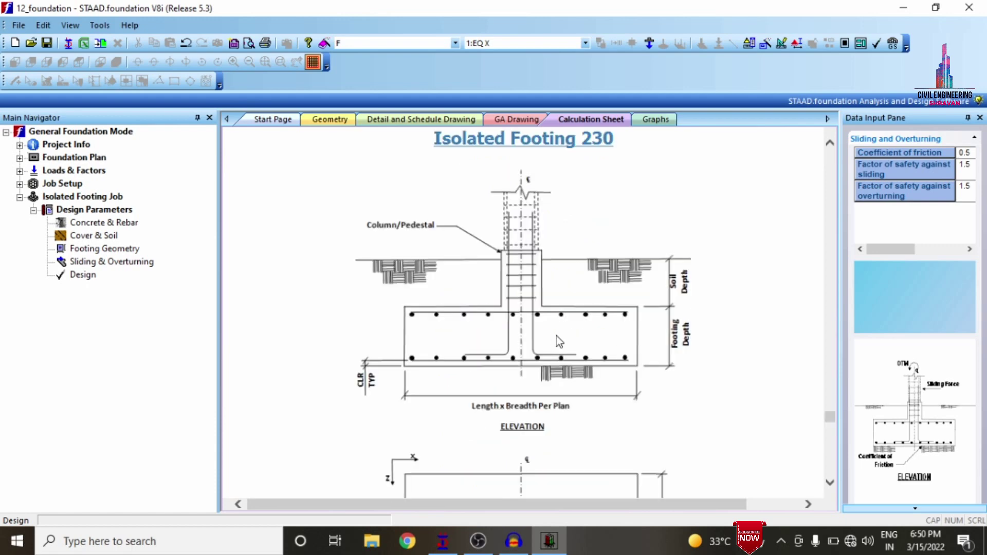
scroll(507, 293, down, 15)
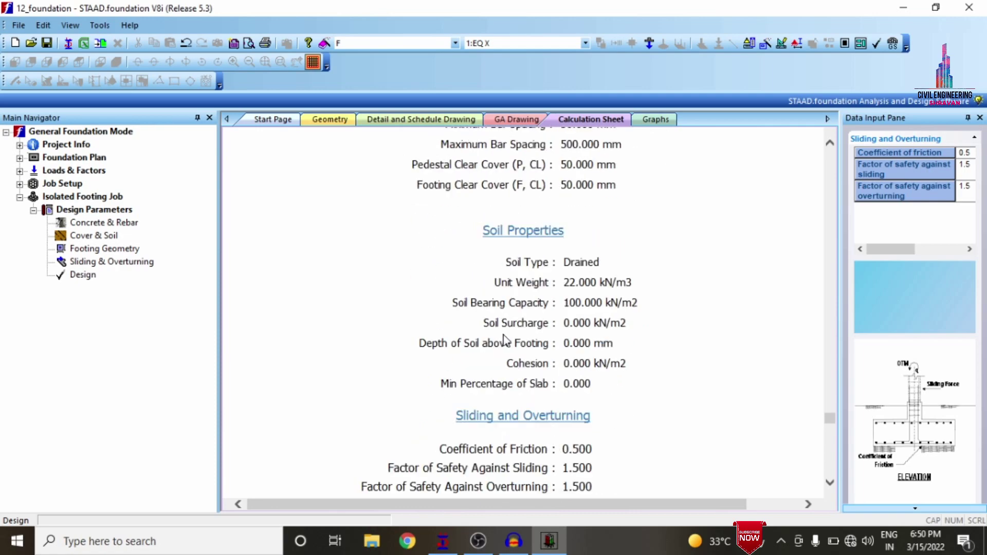
scroll(543, 308, down, 20)
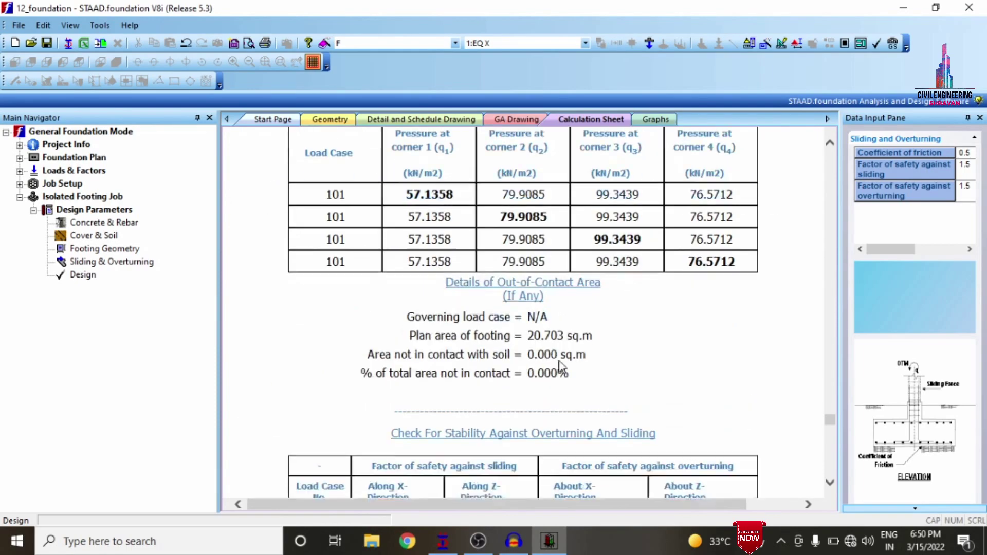
scroll(564, 336, down, 10)
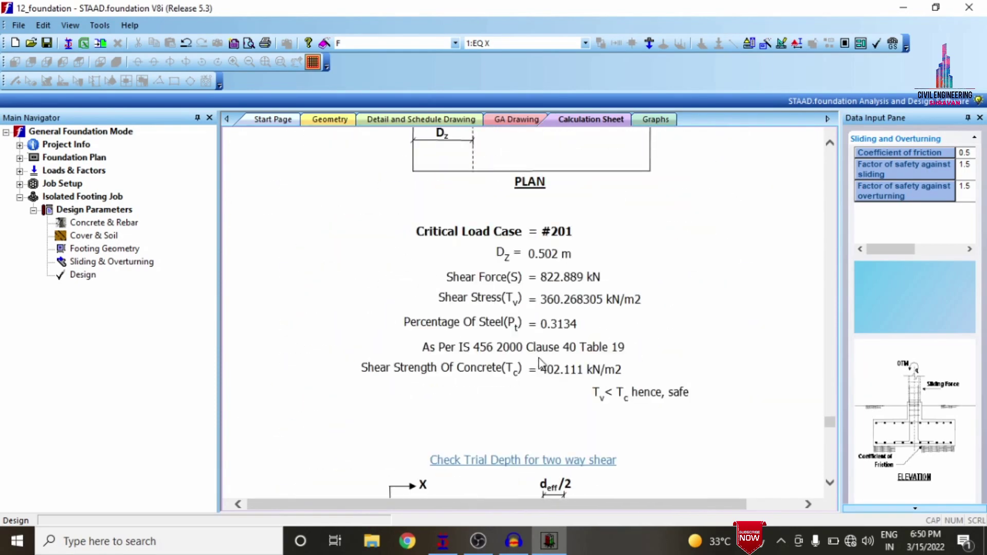
click(270, 125)
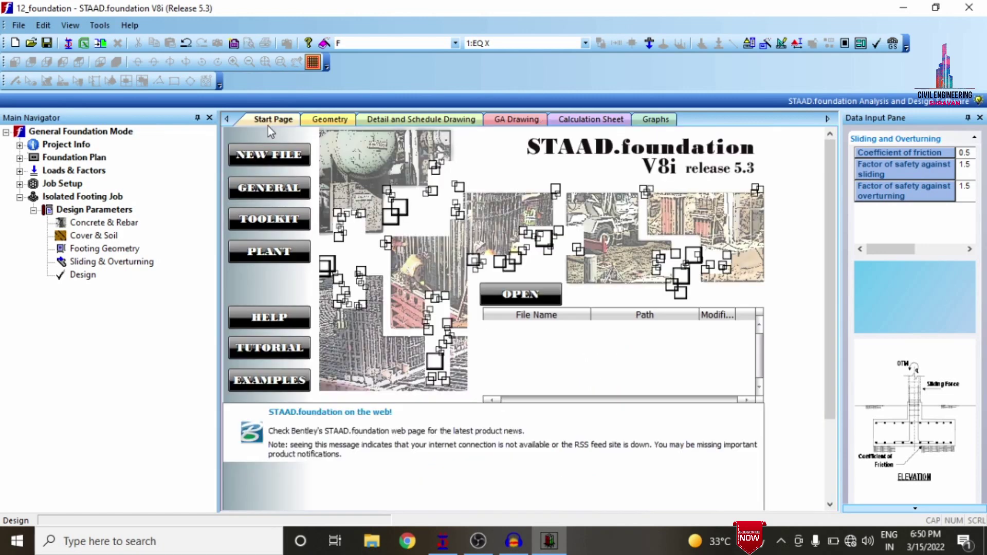
Step: Open footing 1's reinforcement detail drawing and zoom around it to inspect the bars
click(320, 123)
click(408, 121)
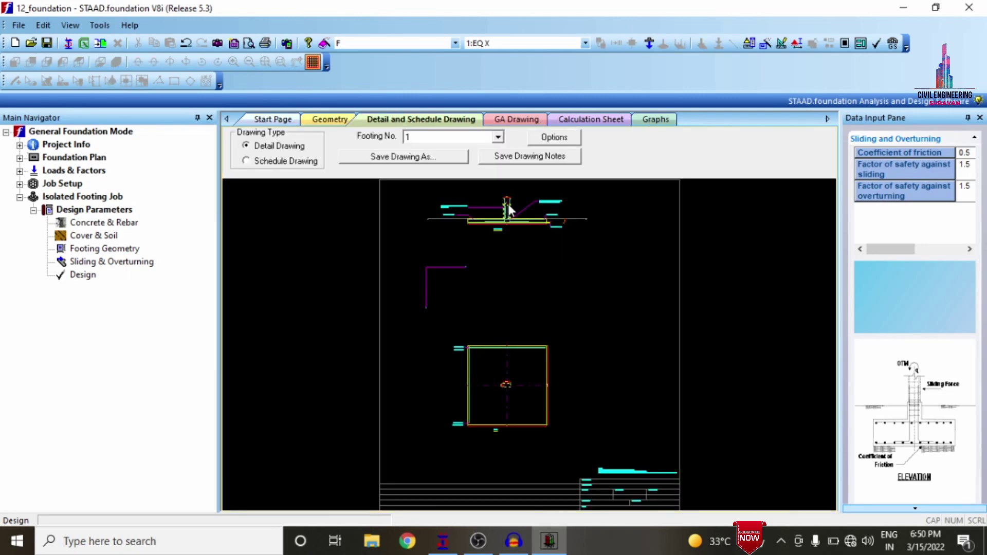
scroll(482, 198, up, 2)
scroll(575, 357, up, 2)
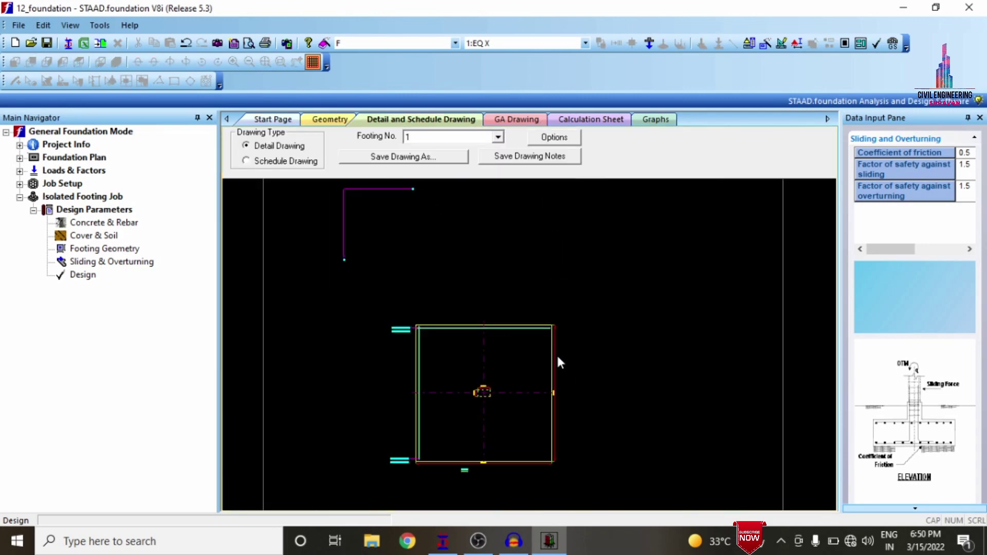
scroll(432, 427, up, 2)
scroll(447, 424, down, 3)
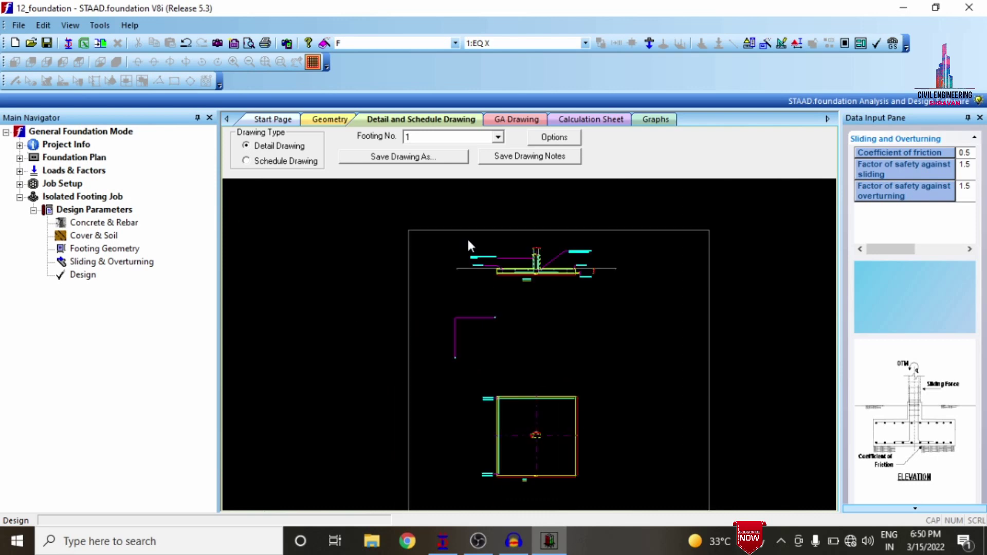
scroll(467, 239, up, 2)
scroll(624, 406, down, 3)
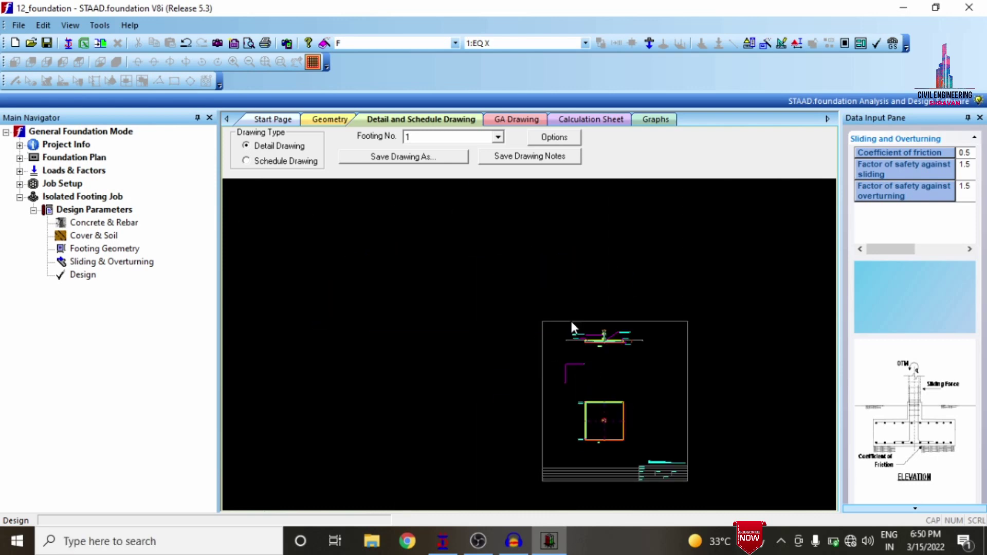
scroll(570, 323, down, 2)
scroll(524, 266, up, 5)
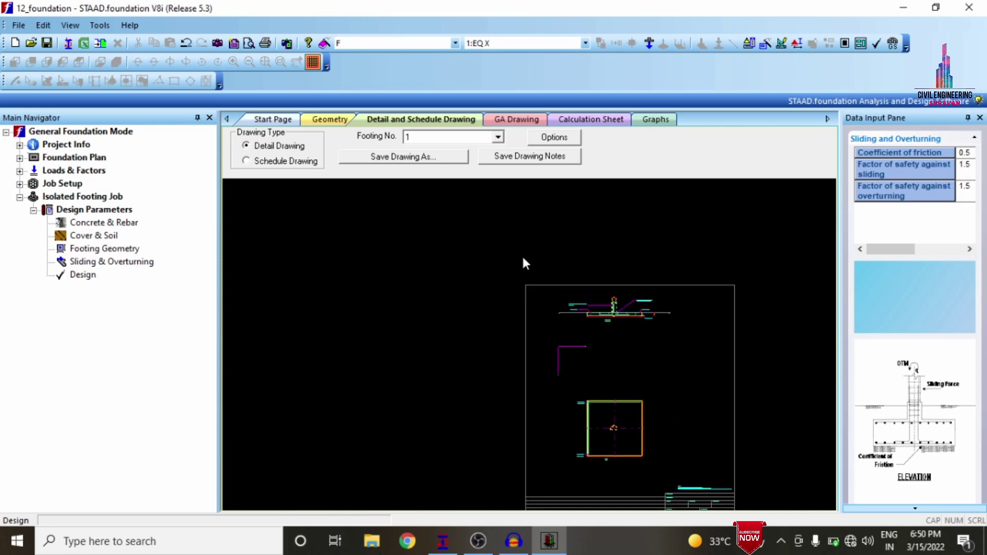
scroll(483, 329, down, 1)
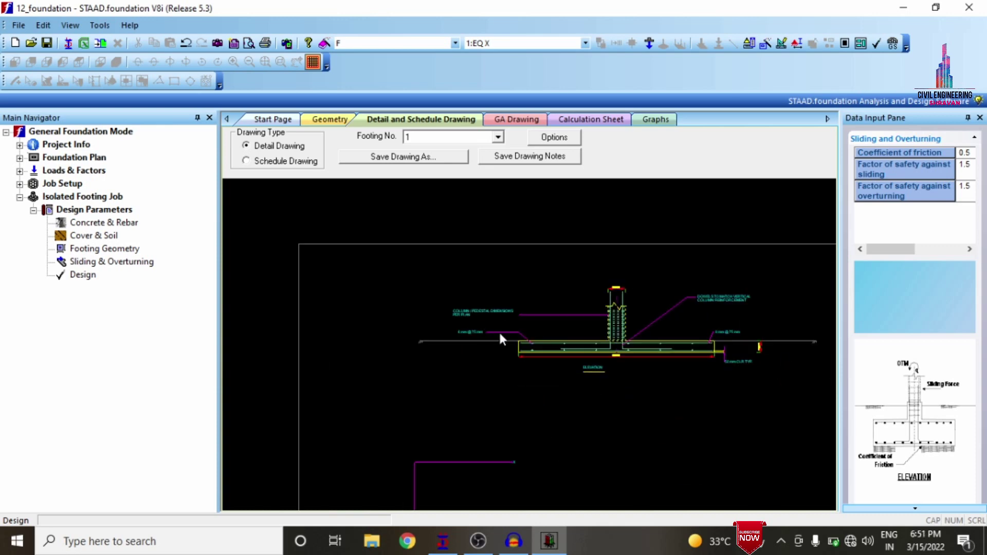
scroll(730, 342, up, 4)
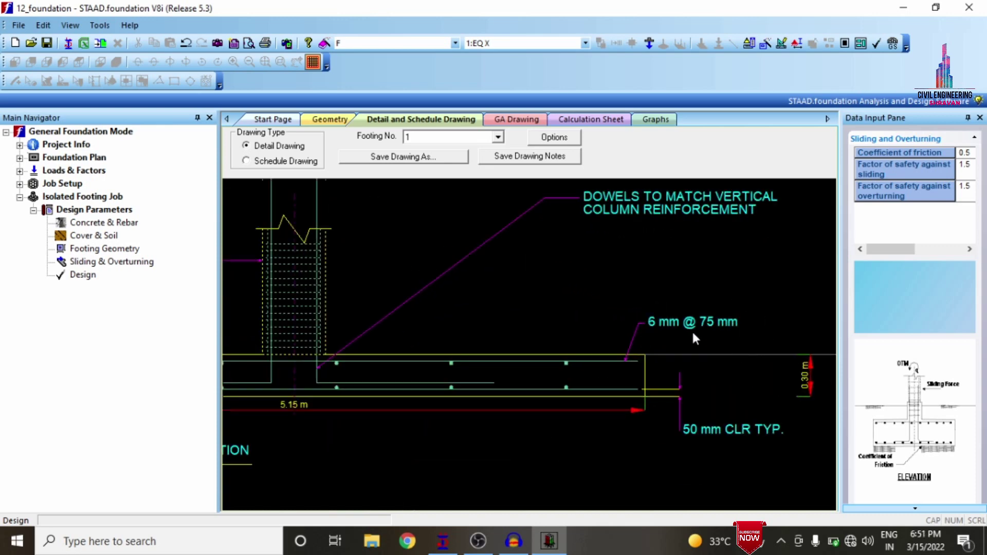
scroll(683, 430, down, 4)
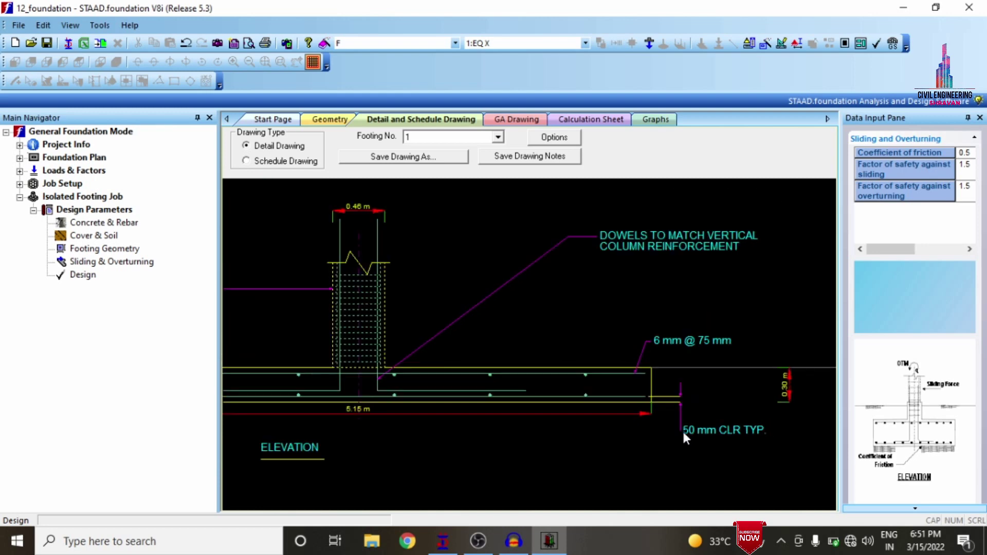
Step: Look over the GA drawing and calculation sheet, then close STAAD.foundation to return to STAAD.Pro
click(527, 119)
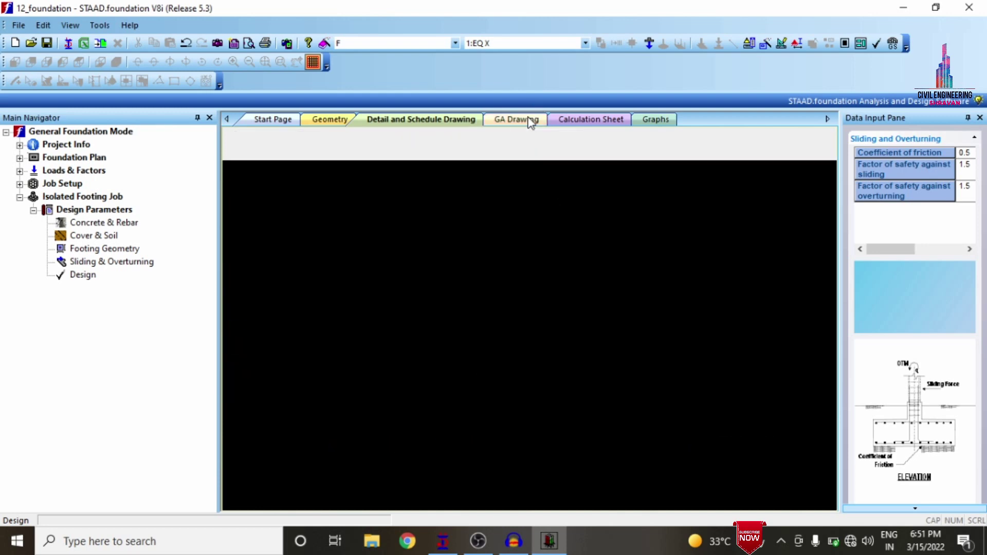
click(588, 123)
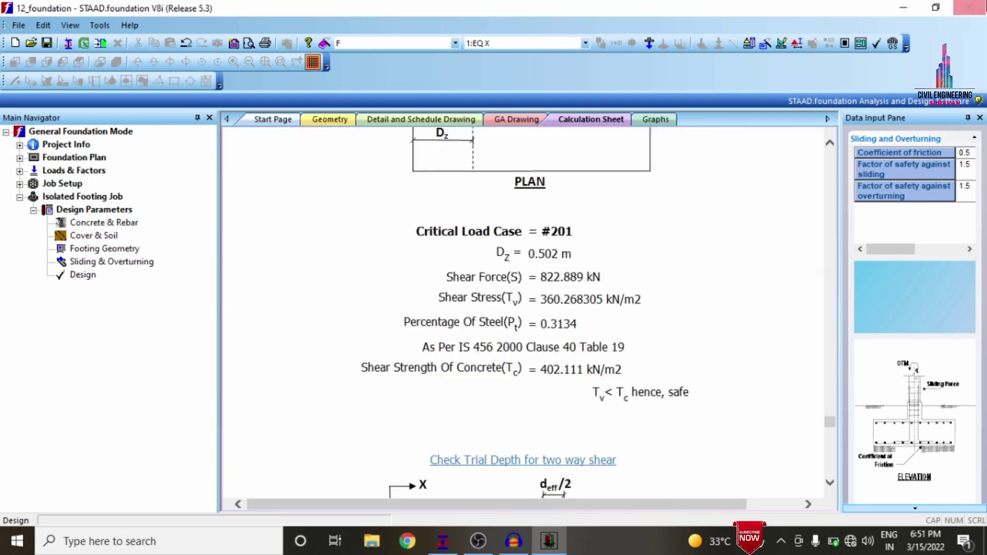
click(979, 7)
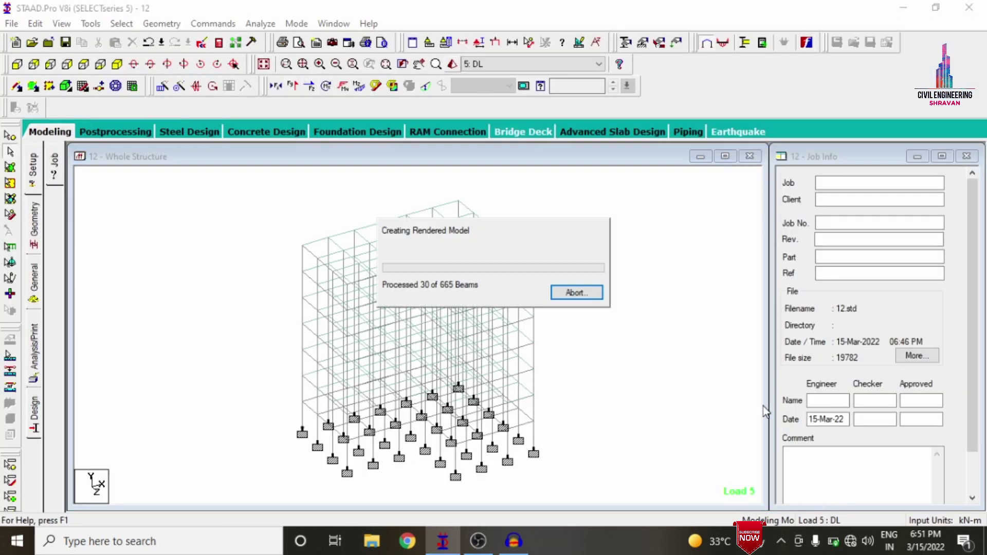
Step: Render model 12's frame in 3-D and orbit it to an upright oblique view of the slabs
click(885, 213)
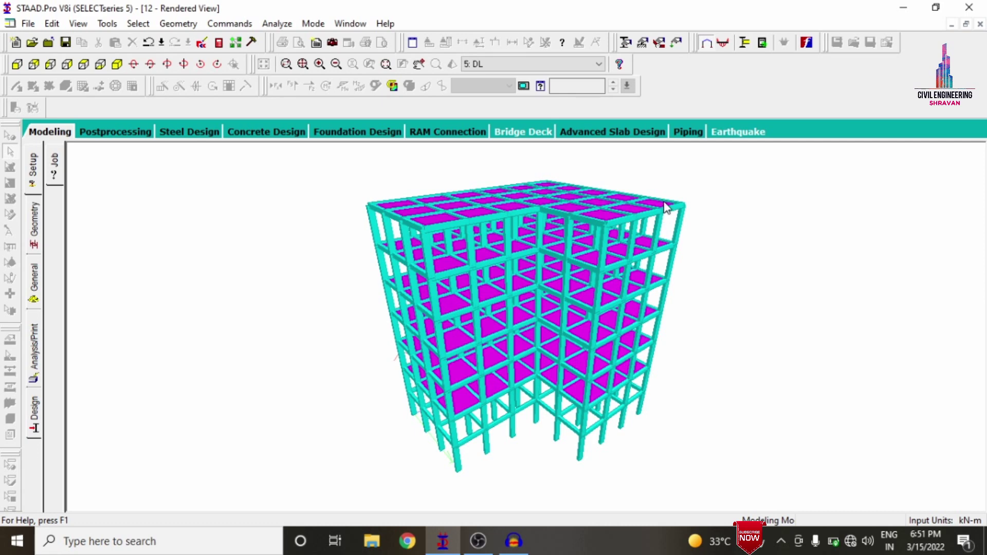
drag(664, 195, 875, 206)
drag(363, 366, 582, 359)
drag(633, 307, 553, 344)
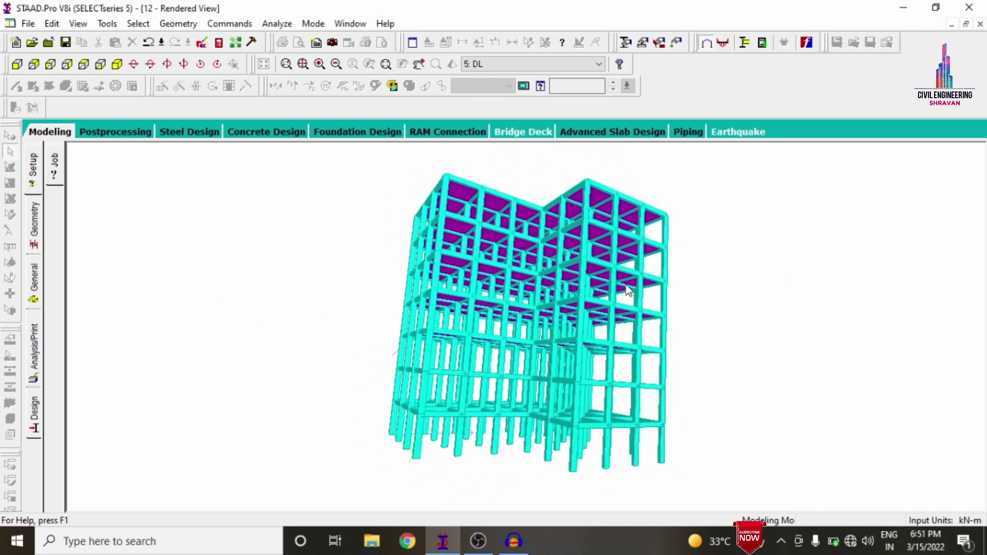